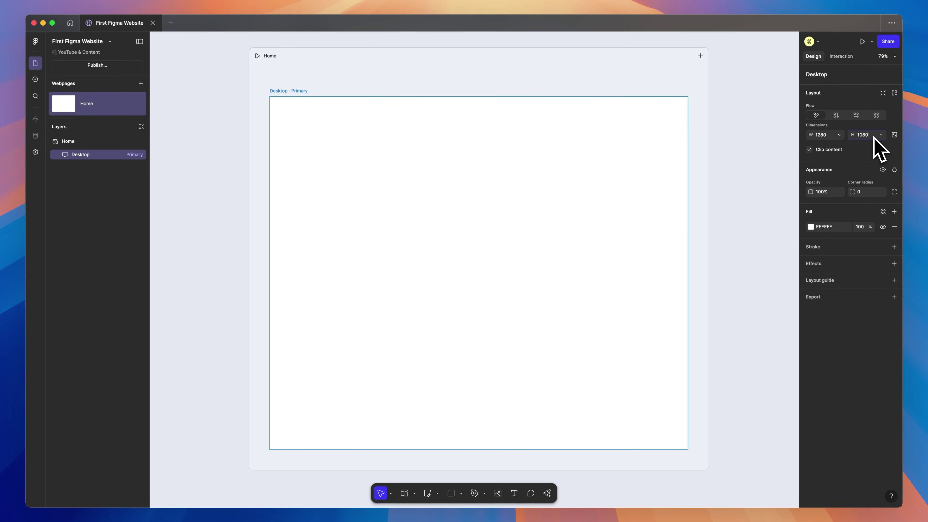
# Set the Desktop height to 856 and draw a grey-filled frame inside it
pyautogui.write('856')
pyautogui.press('Return')
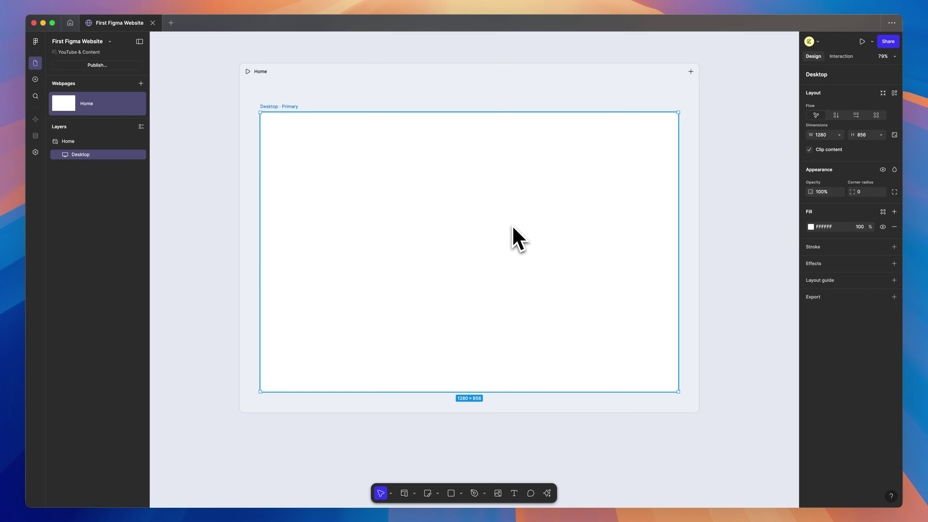
pyautogui.press('f')
pyautogui.moveTo(305, 143)
pyautogui.mouseDown()
pyautogui.moveTo(479, 285)
pyautogui.moveTo(638, 349)
pyautogui.mouseUp()
pyautogui.click(811, 381)
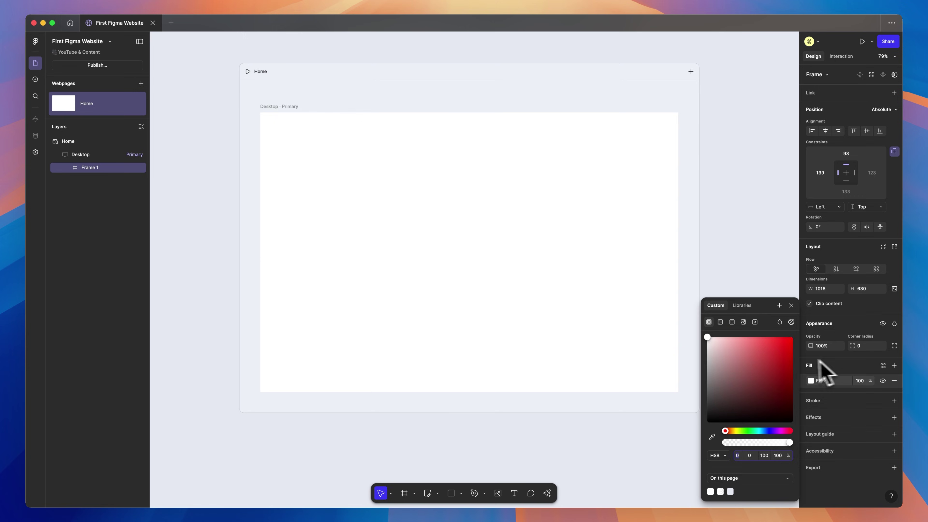
pyautogui.press('Escape')
pyautogui.press('Escape')
# Rename the new frame 'Section' and give Desktop vertical auto layout
pyautogui.doubleClick(89, 167)
pyautogui.write('Section')
pyautogui.press('Return')
pyautogui.click(222, 216)
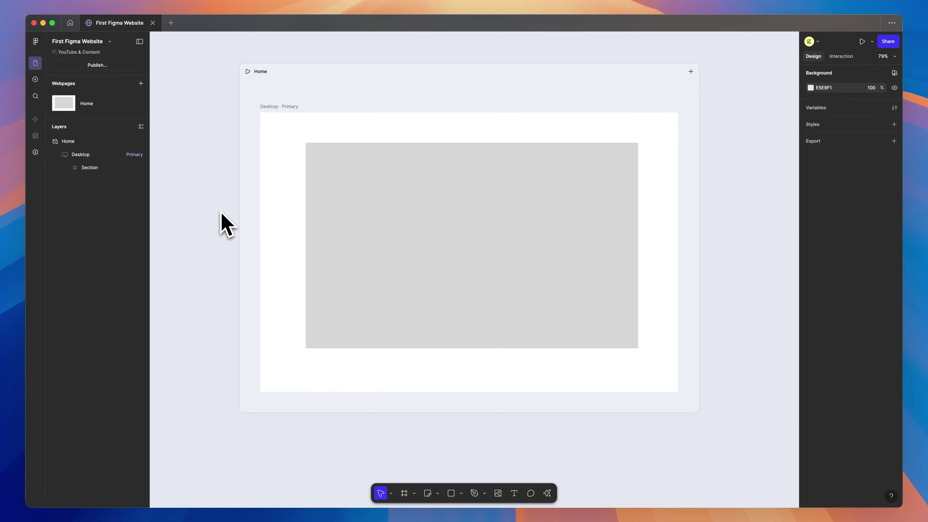
pyautogui.click(379, 121)
pyautogui.click(836, 116)
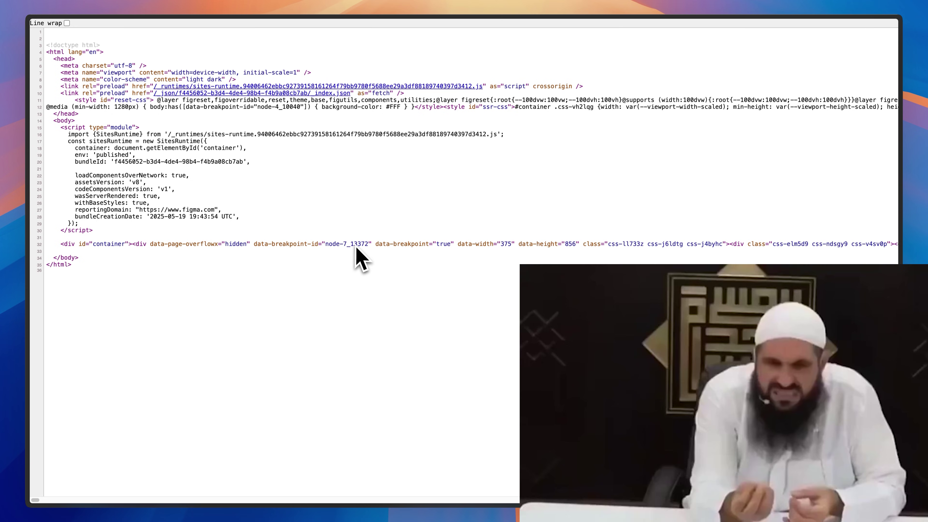
pyautogui.hscroll(10, 356, 255)
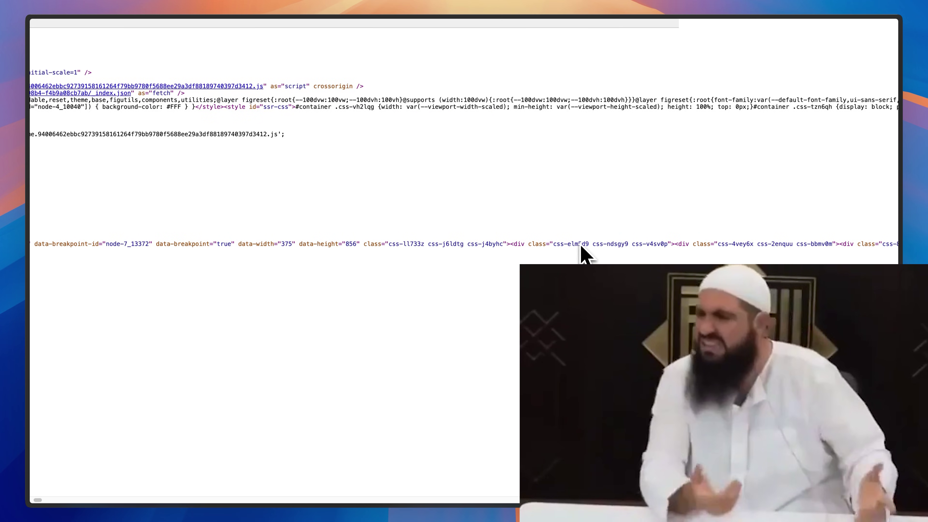
pyautogui.hscroll(4, 581, 252)
pyautogui.hscroll(20, 582, 253)
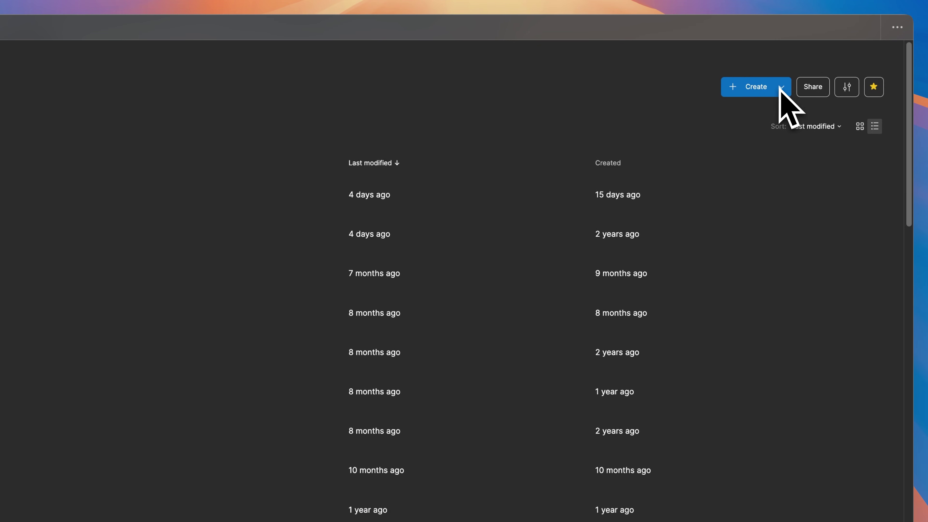
# Create a new Site file from the Create button's dropdown
pyautogui.click(782, 87)
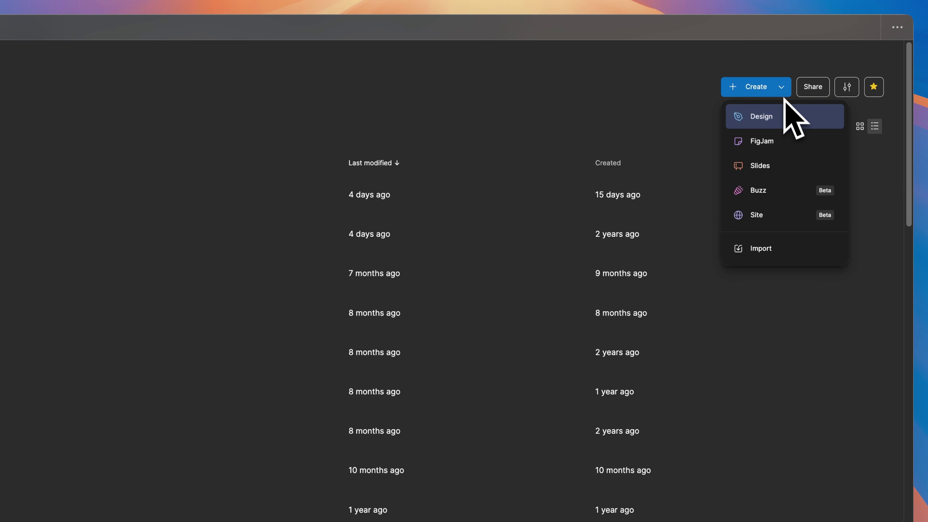
pyautogui.click(767, 216)
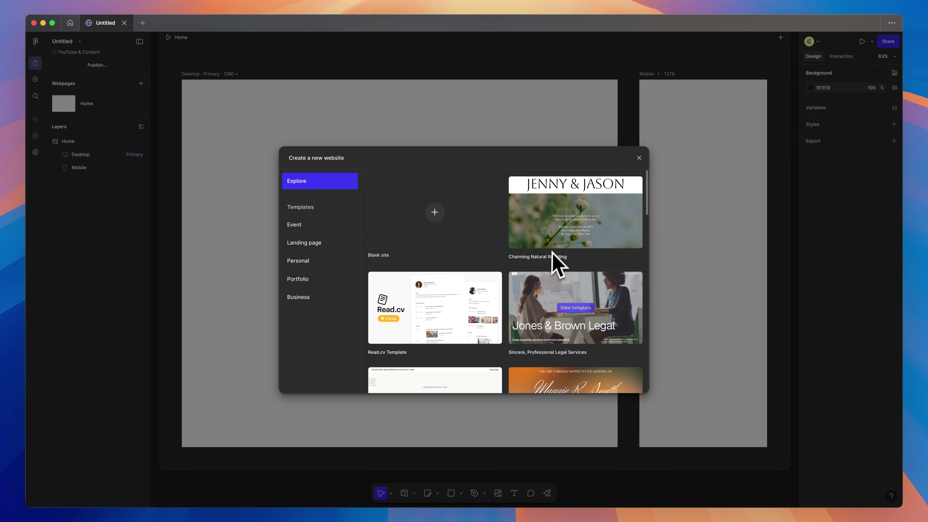
# Look through the Explore and Event templates, then choose Blank site
pyautogui.scroll(-5, 540, 311)
pyautogui.scroll(-15, 583, 298)
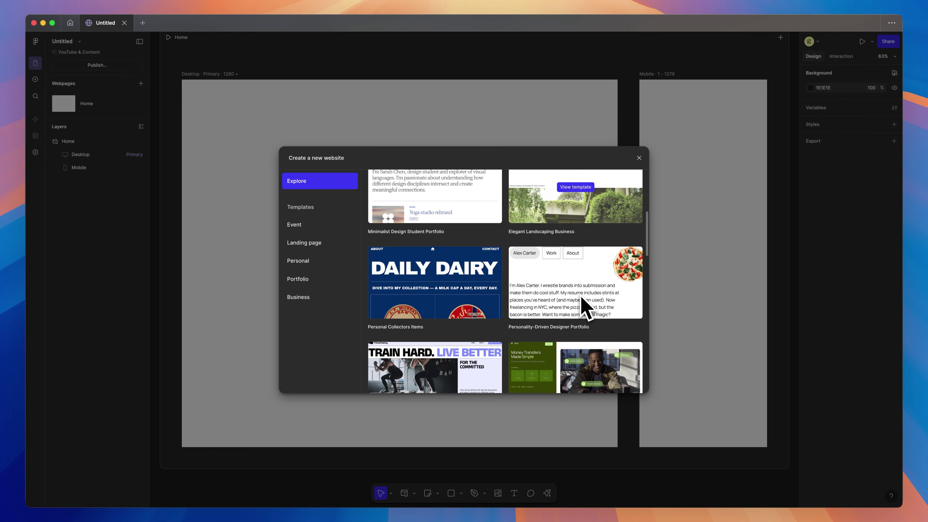
pyautogui.scroll(20, 585, 307)
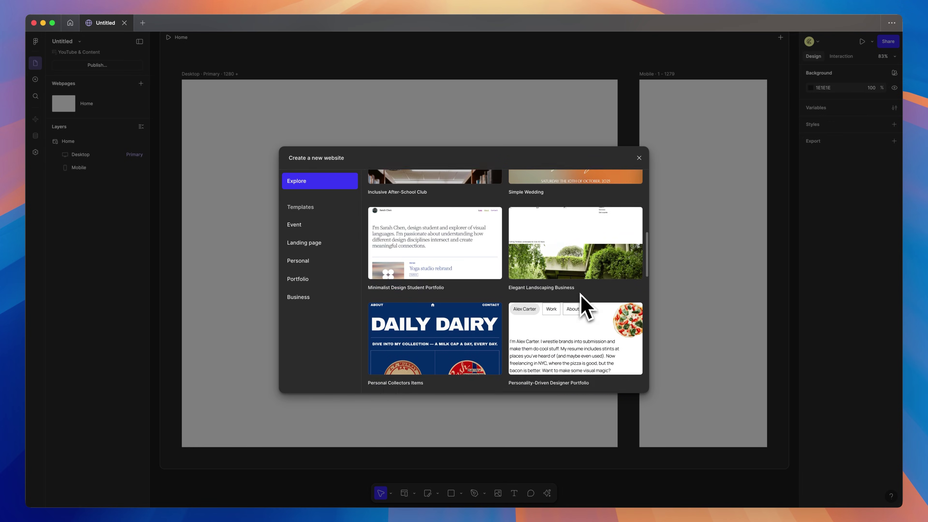
pyautogui.click(309, 225)
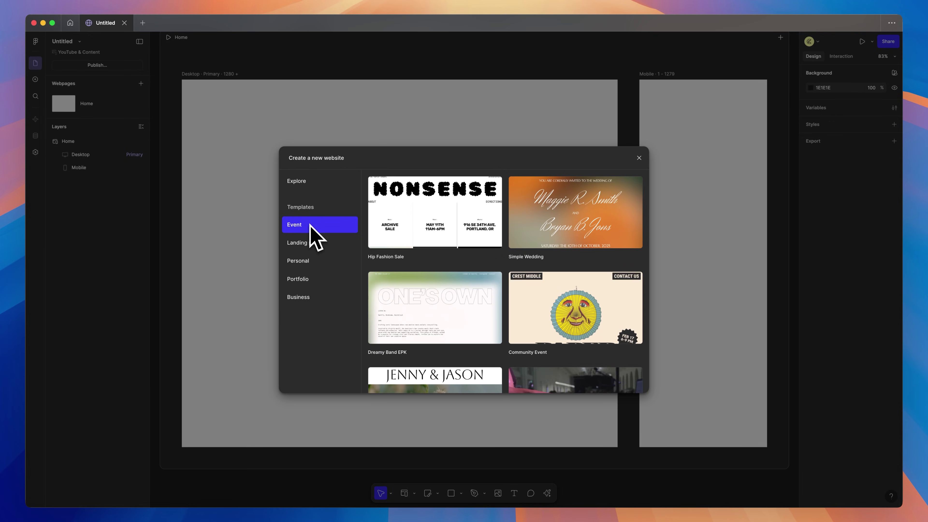
pyautogui.scroll(-3, 574, 259)
pyautogui.scroll(-2, 517, 252)
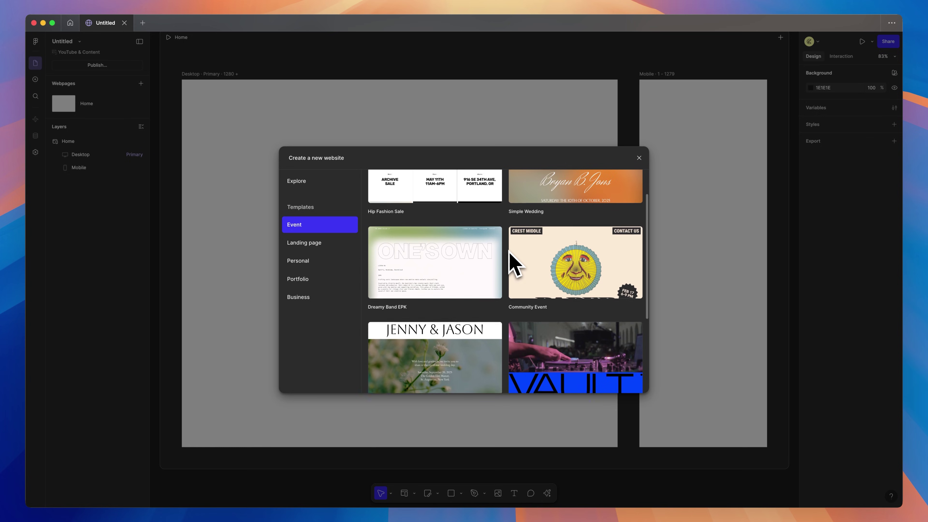
pyautogui.scroll(-5, 512, 262)
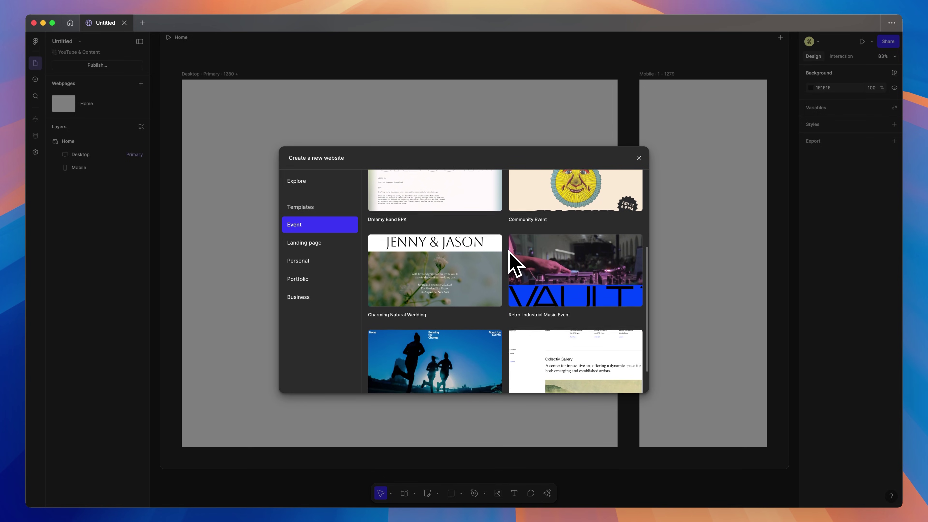
pyautogui.scroll(7, 475, 249)
pyautogui.click(309, 185)
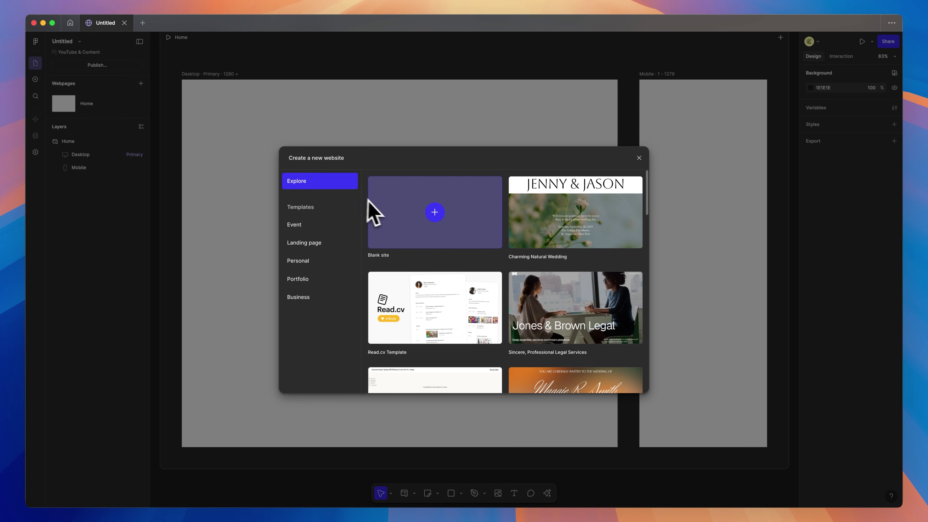
pyautogui.click(435, 213)
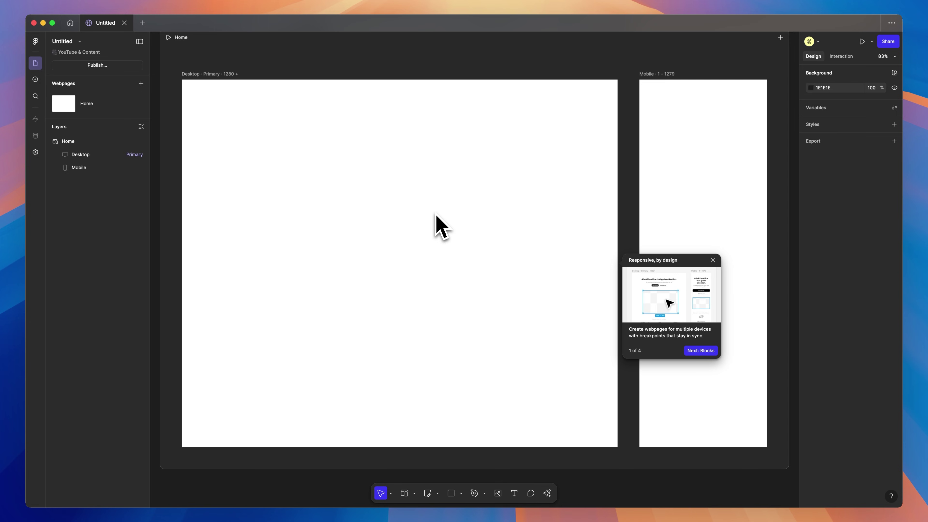
# Step through the Blocks, Preview and Publish tour tips and finish with Done
pyautogui.click(696, 351)
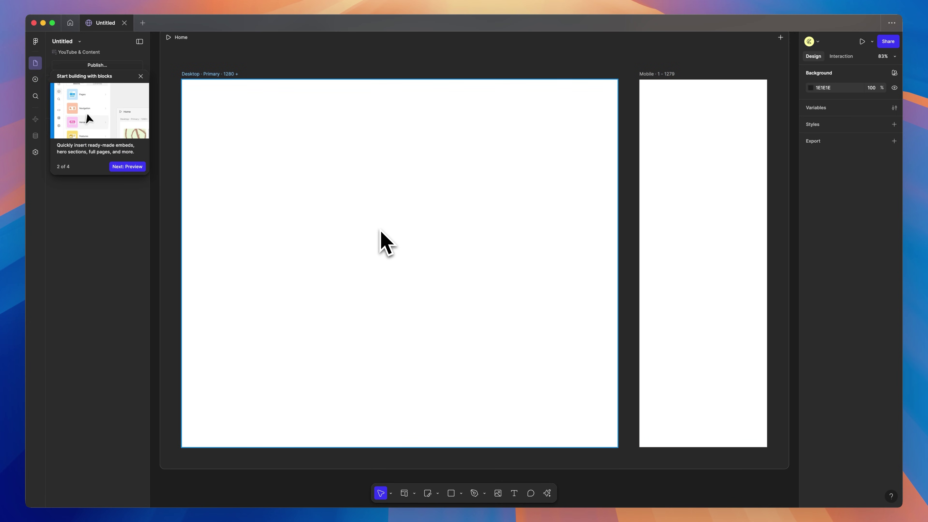
pyautogui.click(130, 168)
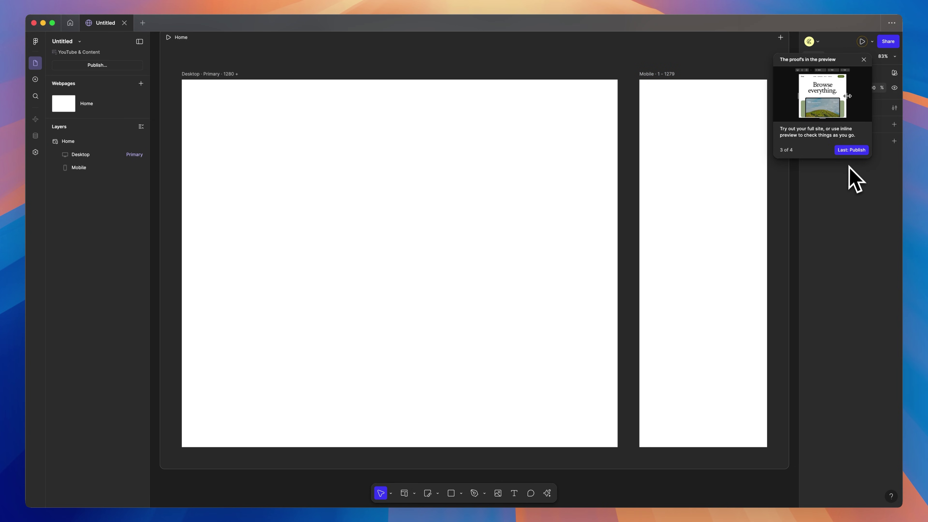
pyautogui.click(851, 149)
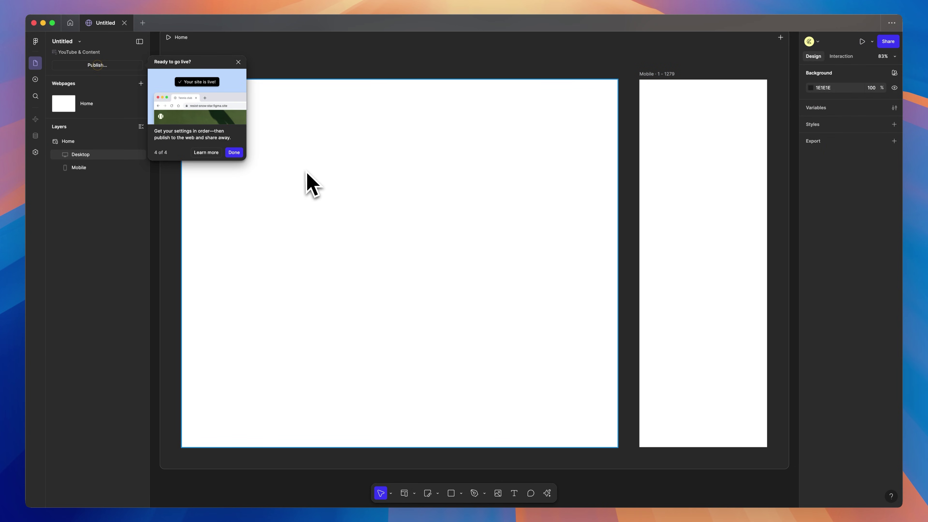
pyautogui.click(234, 152)
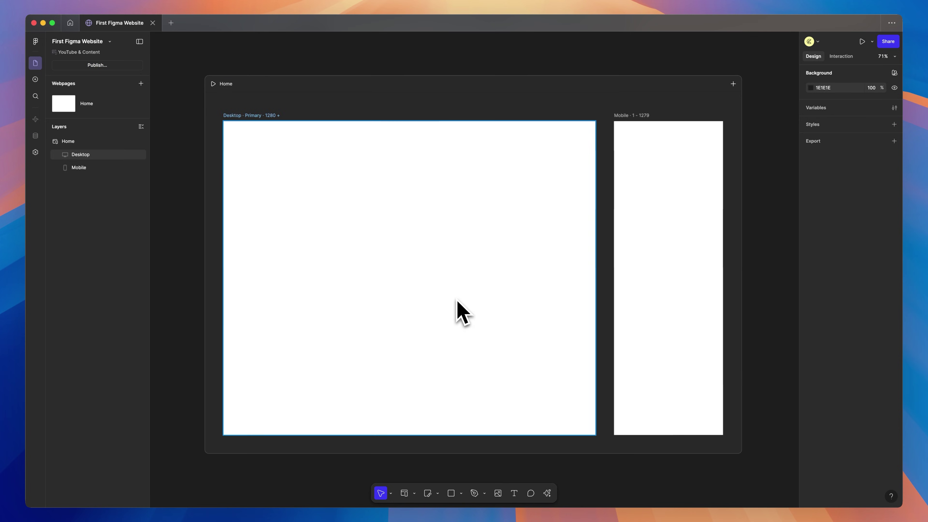
# Keep the file name First Figma Website and set the canvas background to E5E9F1
pyautogui.click(80, 42)
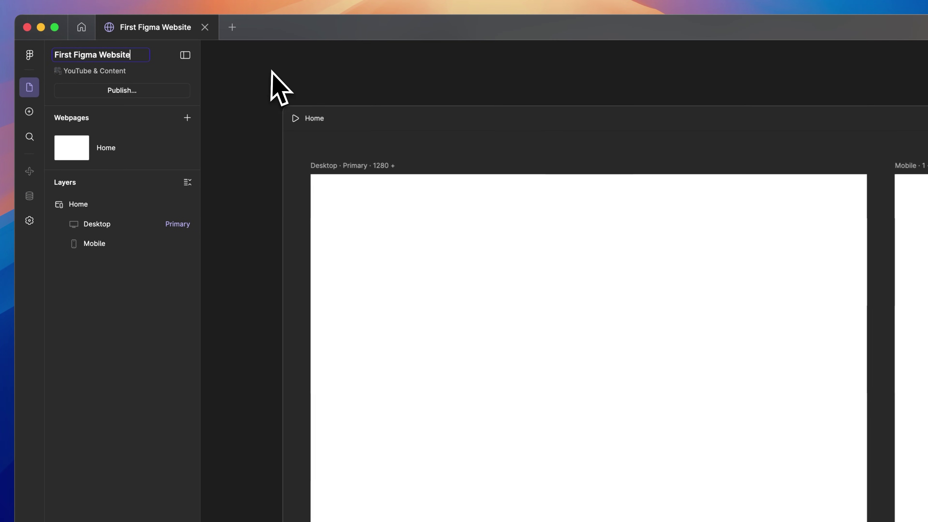
pyautogui.click(271, 70)
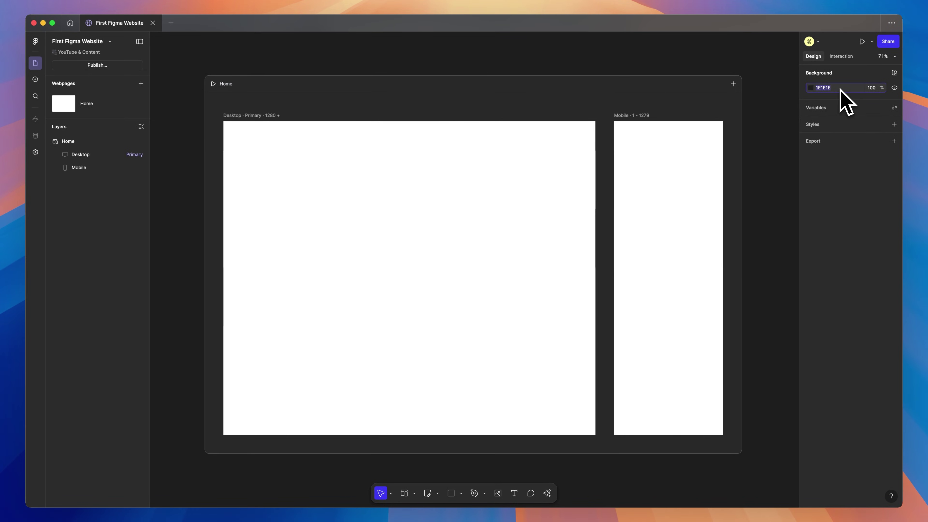
pyautogui.press('Return')
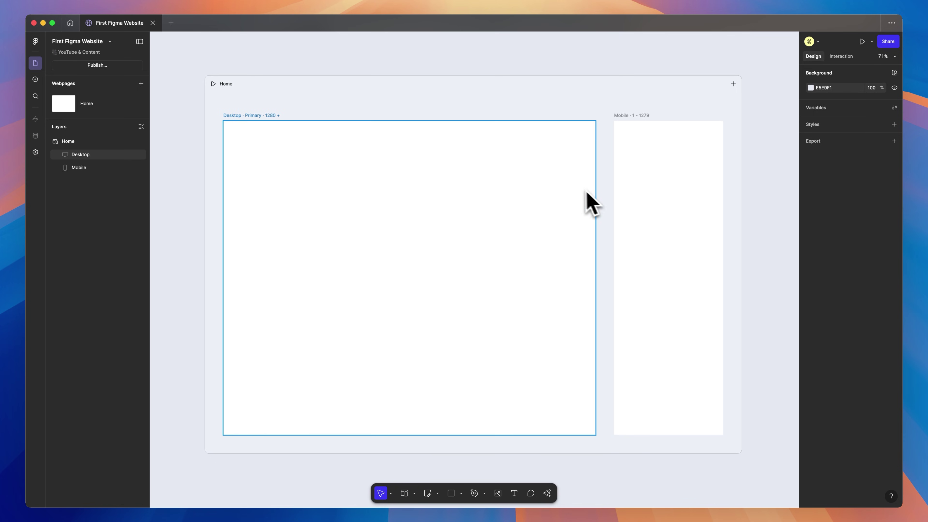
# Delete the Mobile breakpoint frame without adding another, then select the Desktop frame
pyautogui.click(247, 116)
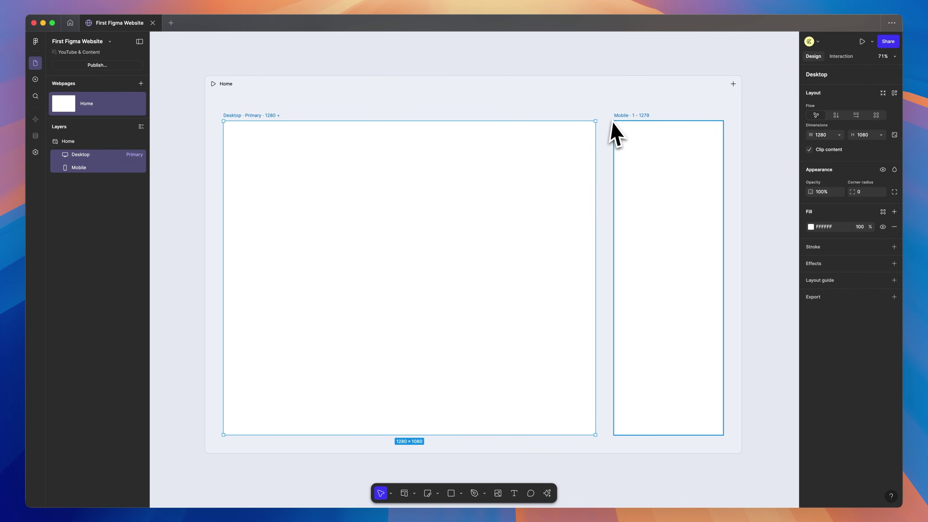
pyautogui.click(631, 118)
pyautogui.press('Delete')
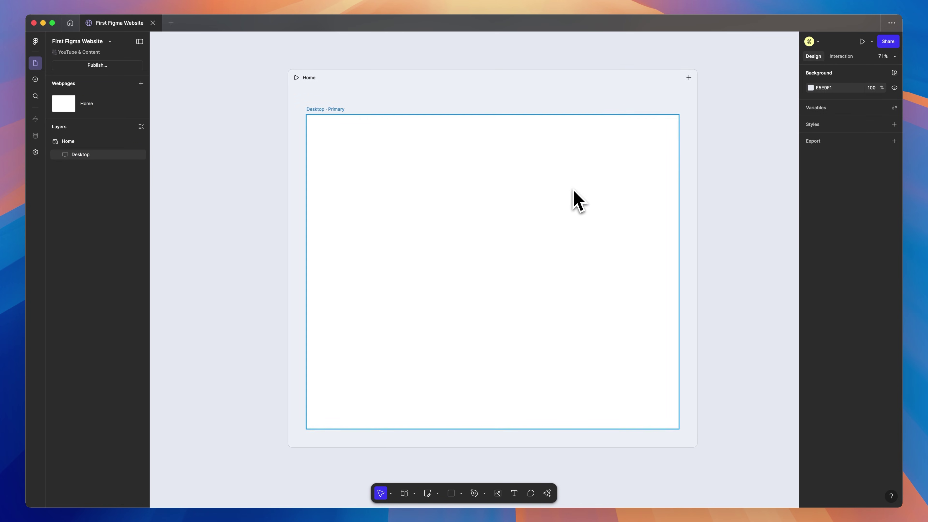
pyautogui.click(688, 77)
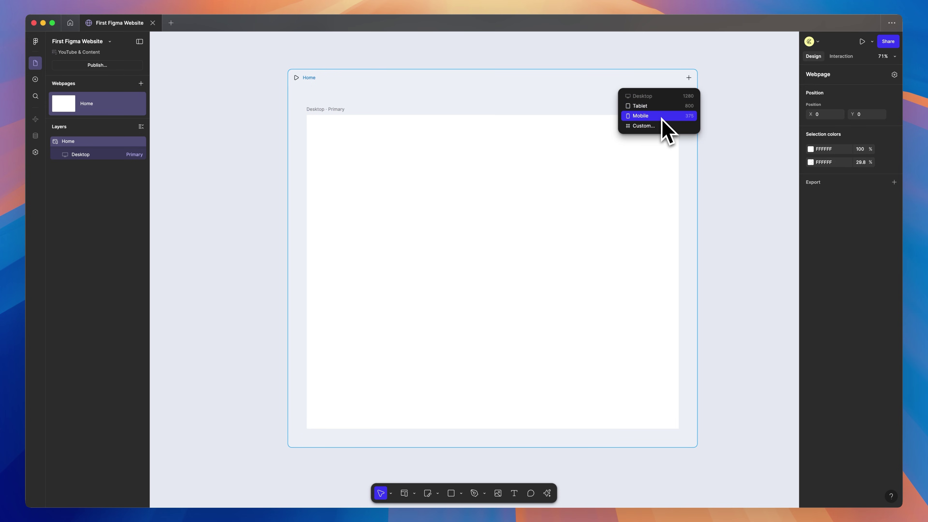
pyautogui.click(531, 104)
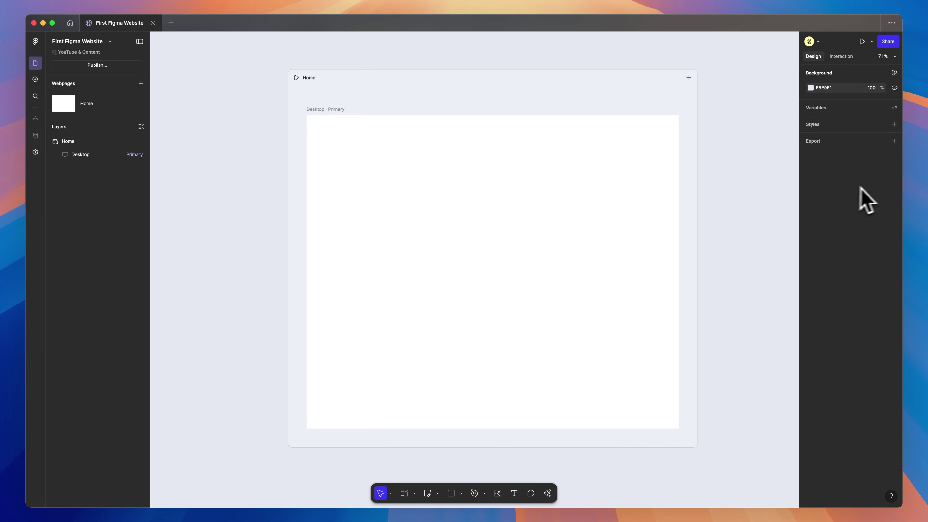
pyautogui.click(656, 212)
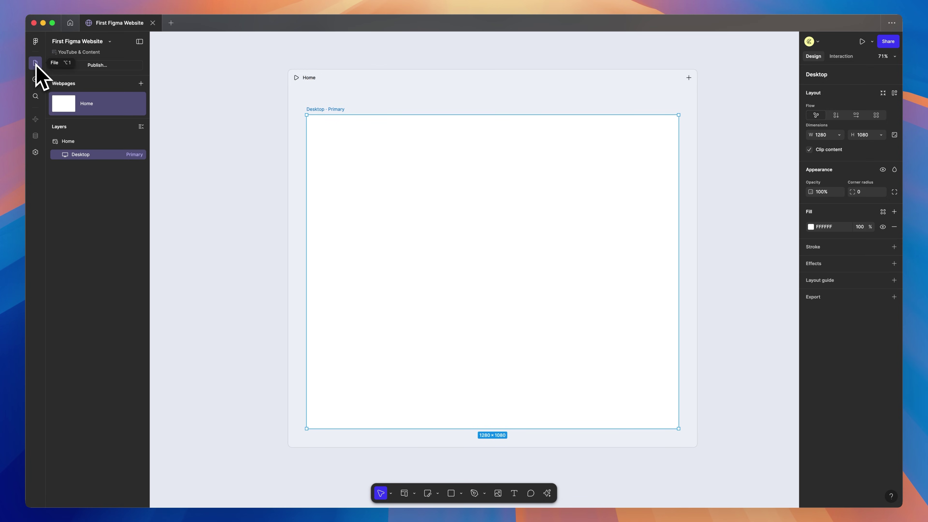
# Browse the insertable block categories and the 8pt library, then open the search panel
pyautogui.click(35, 80)
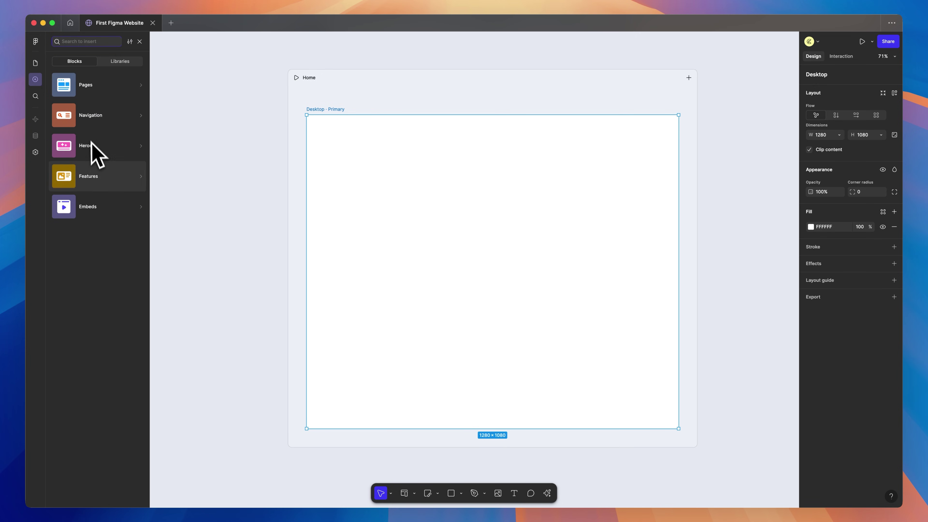
pyautogui.moveTo(95, 103)
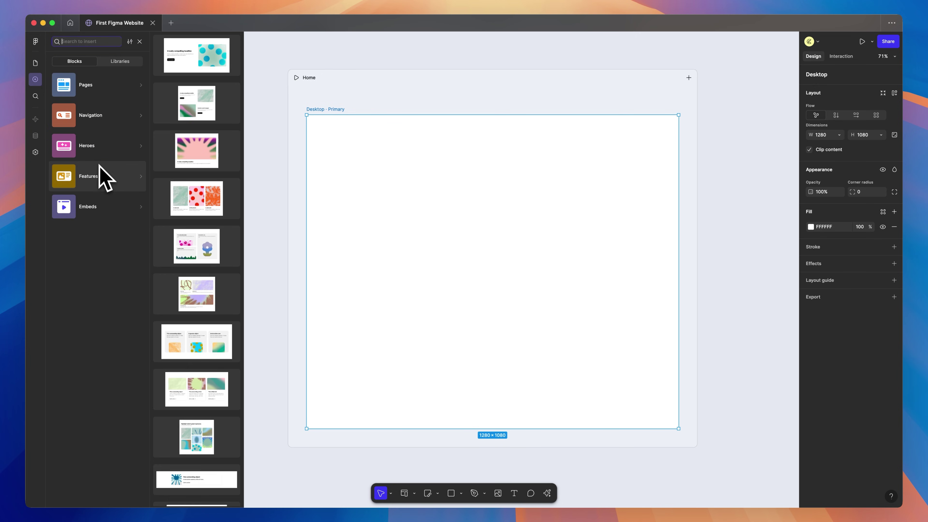
pyautogui.click(120, 62)
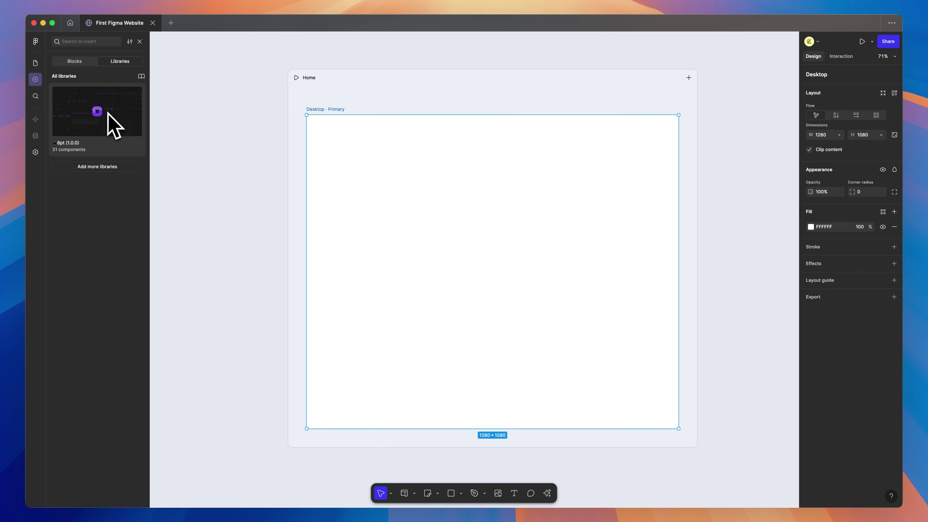
pyautogui.click(87, 92)
pyautogui.click(74, 61)
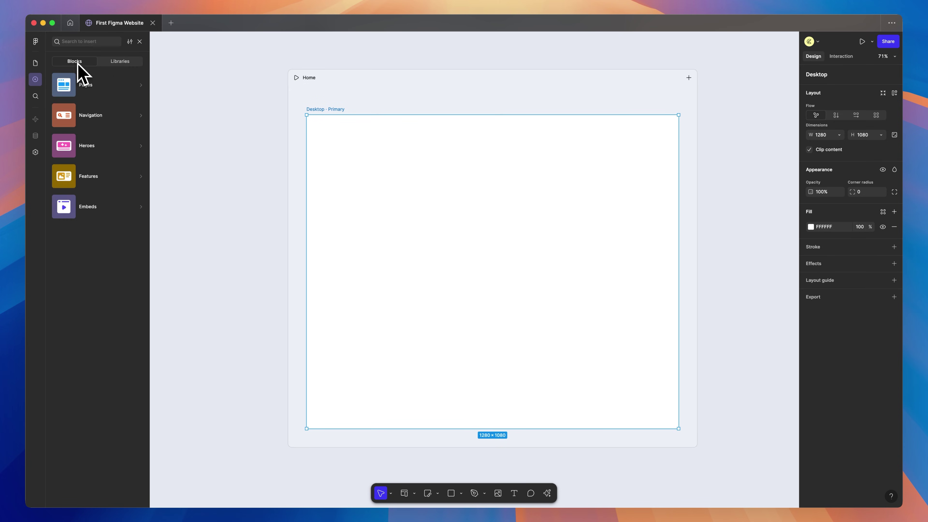
pyautogui.click(35, 96)
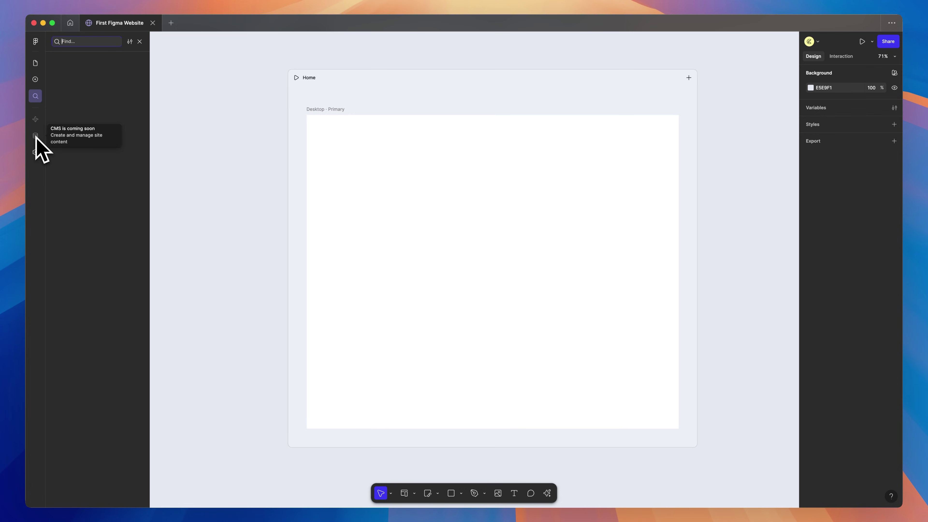
# Review the General site settings, then view the Home webpage's title and meta fields
pyautogui.click(36, 152)
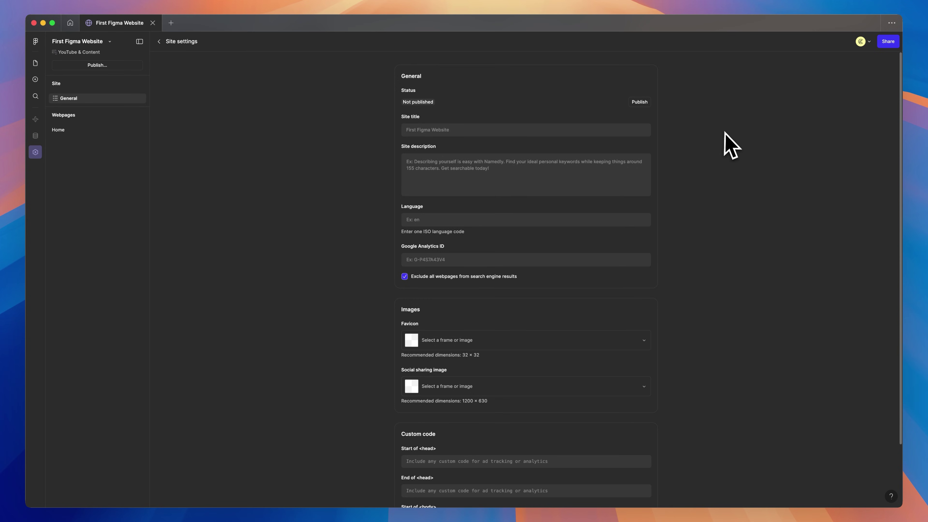
pyautogui.scroll(-3, 735, 149)
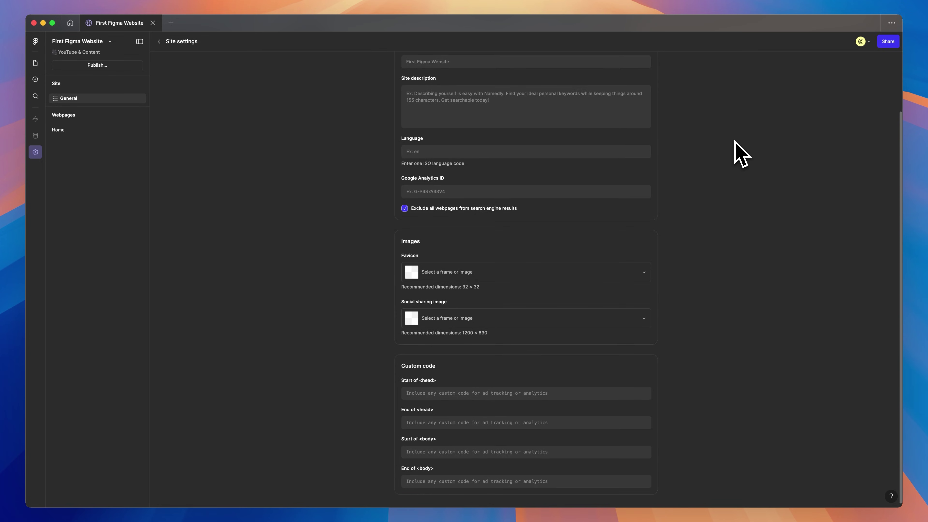
pyautogui.scroll(3, 736, 150)
pyautogui.scroll(-3, 570, 106)
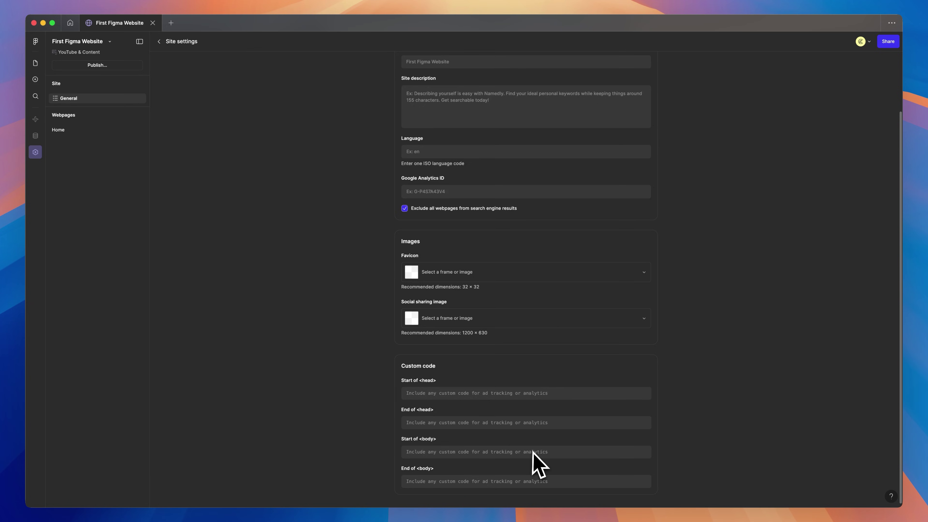
pyautogui.click(69, 131)
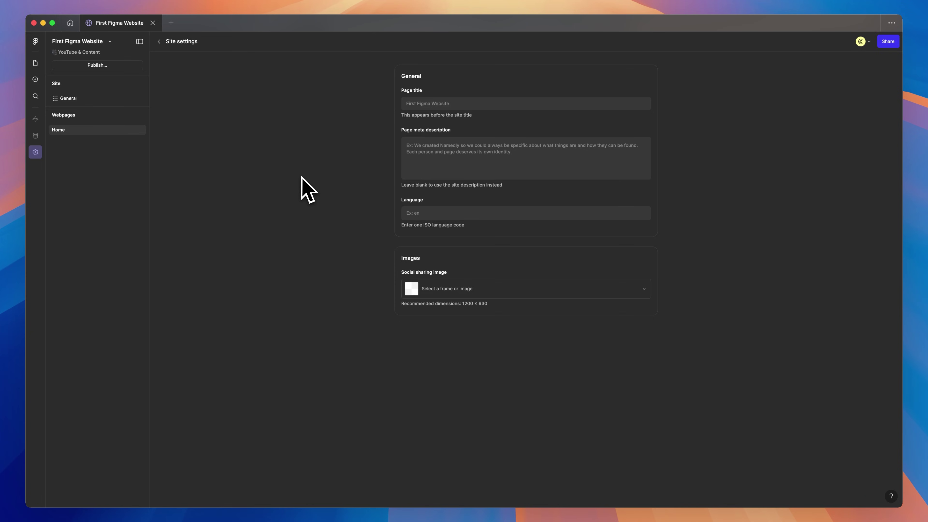
# Return to the Home page canvas using the Pages icon
pyautogui.click(37, 65)
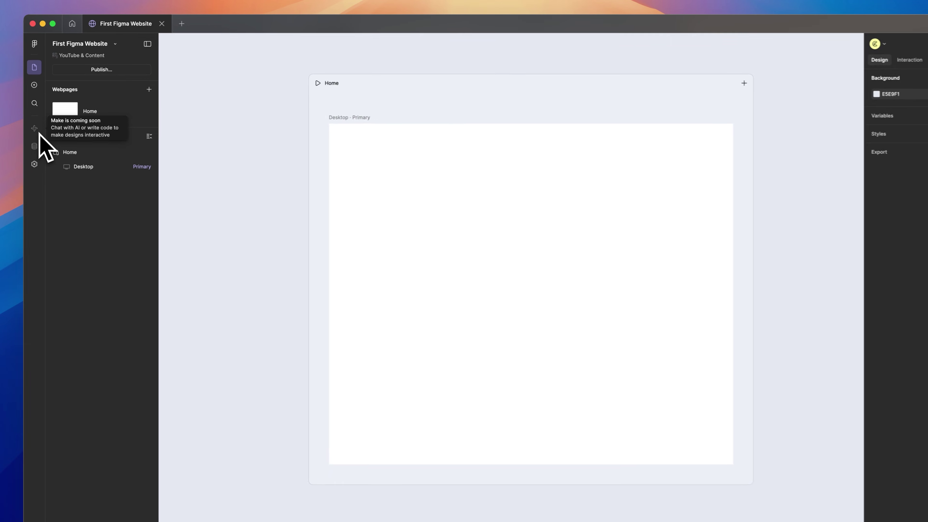
# Change the Desktop frame's height from 1080 to 856
pyautogui.click(555, 186)
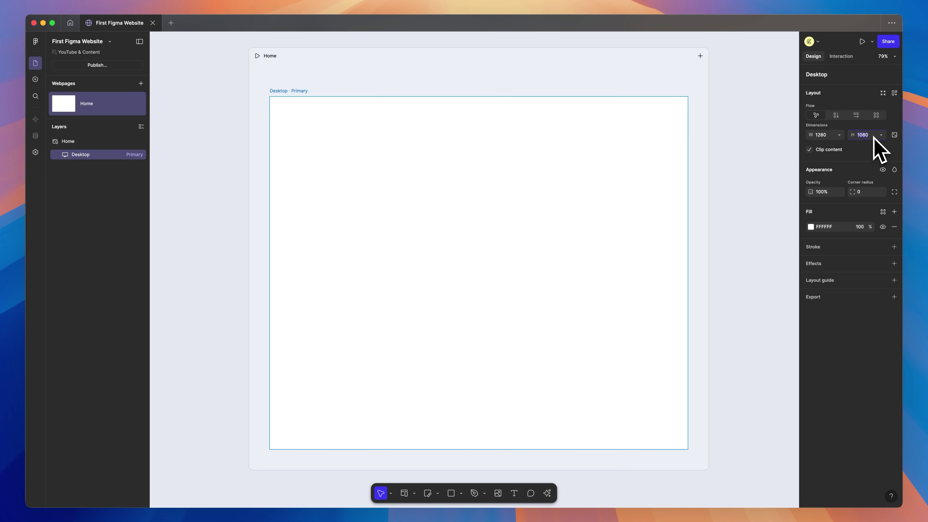
pyautogui.write('856')
pyautogui.press('Return')
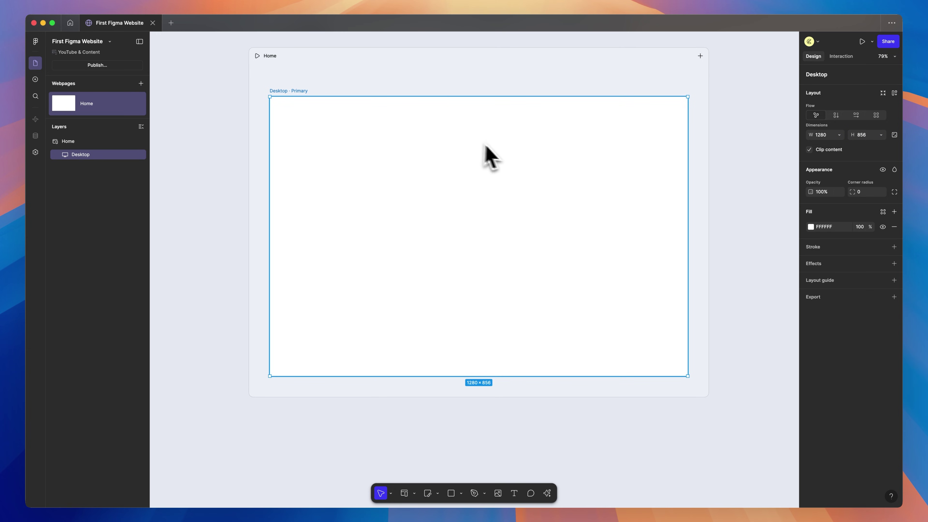
pyautogui.scroll(1, 551, 170)
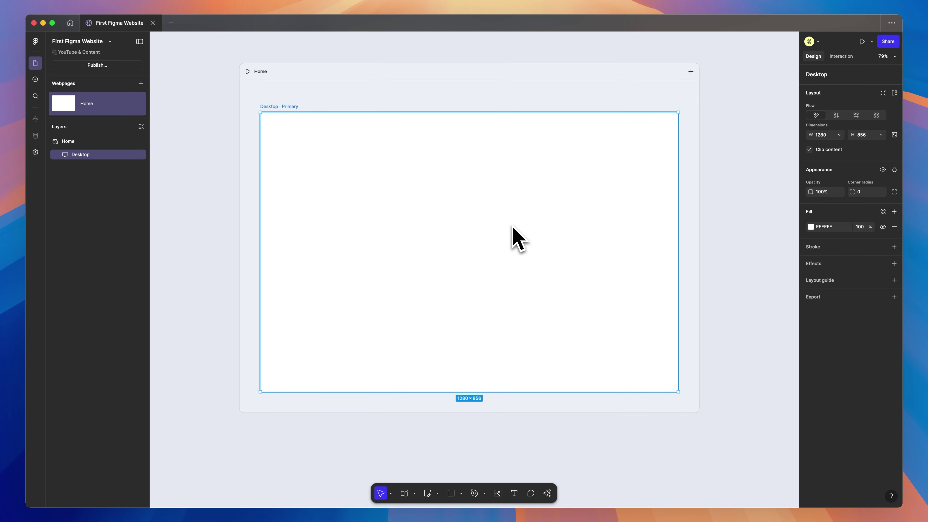
# Draw a 1018×630 frame inside Desktop with a light grey D6D6D6 fill
pyautogui.press('f')
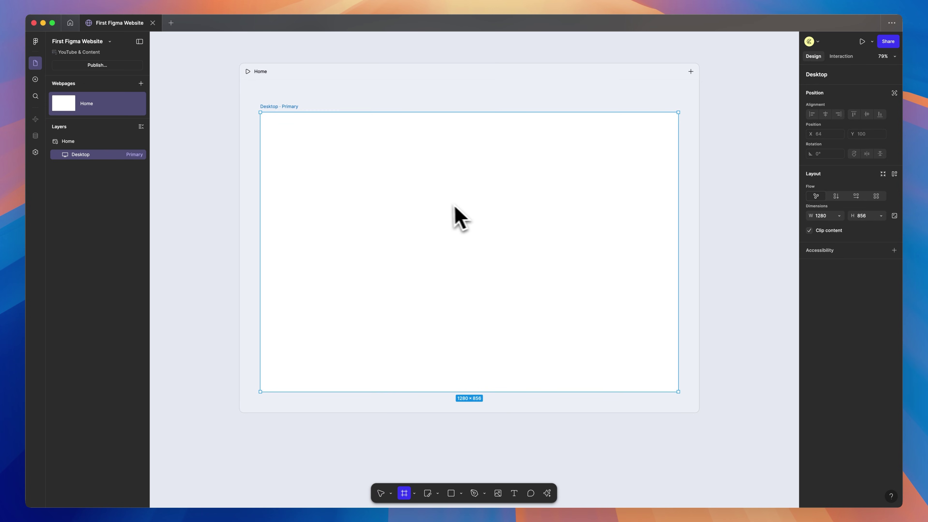
pyautogui.moveTo(305, 142); pyautogui.dragTo(638, 349)
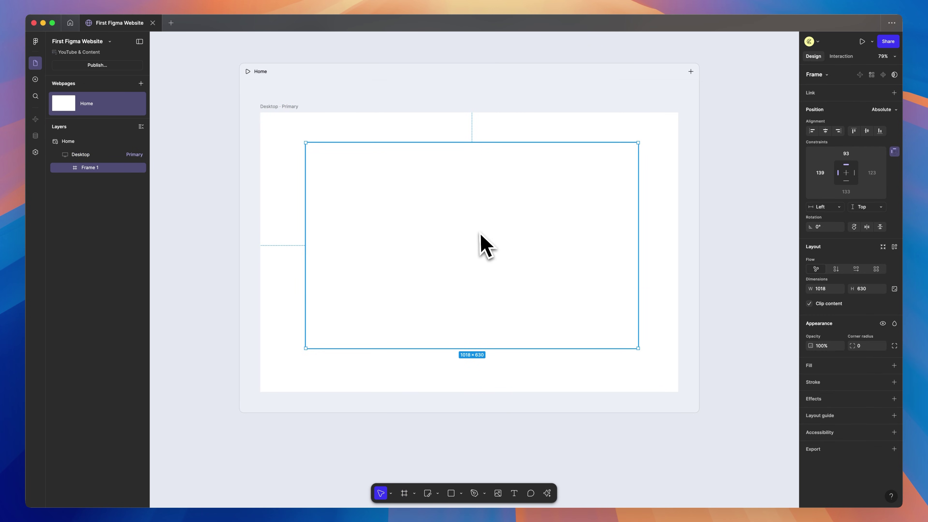
pyautogui.click(893, 365)
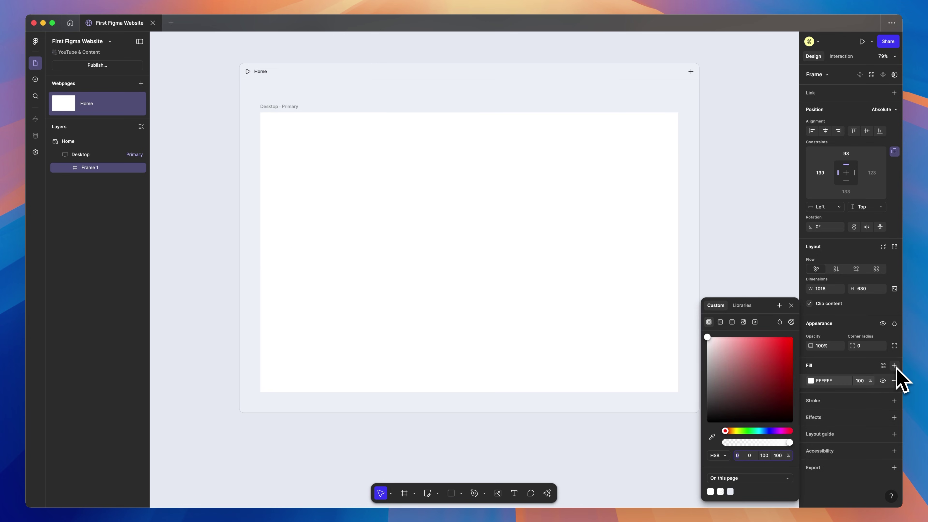
pyautogui.moveTo(758, 354); pyautogui.dragTo(708, 354)
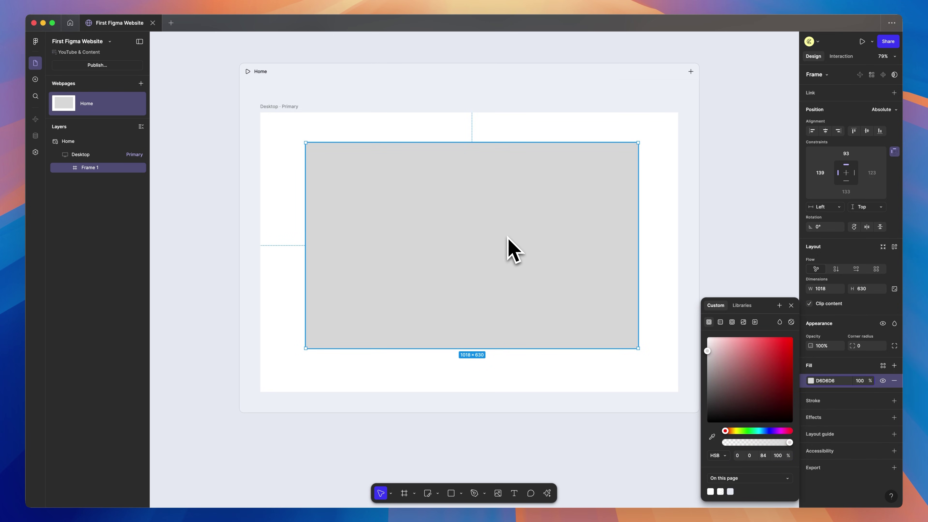
pyautogui.press('Escape')
# Rename the new frame layer to 'Section'
pyautogui.click(534, 224)
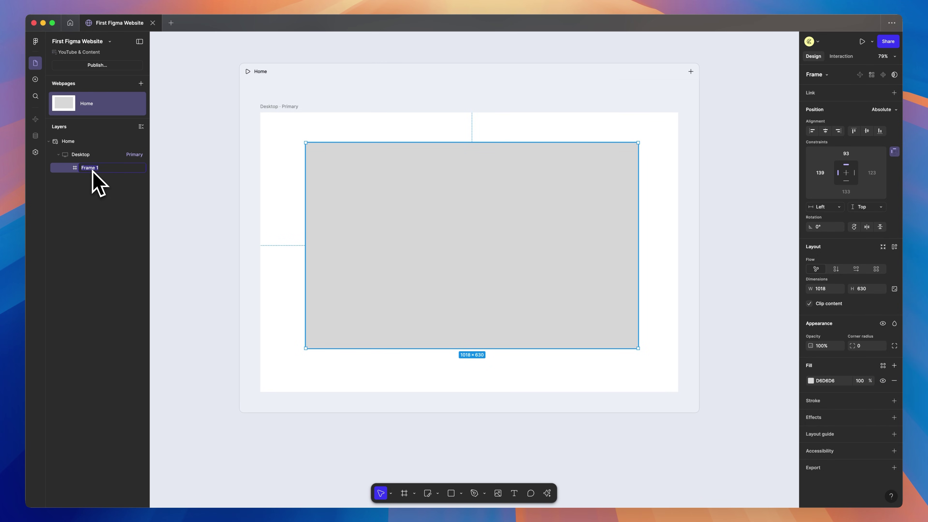
pyautogui.write('Section')
pyautogui.press('Return')
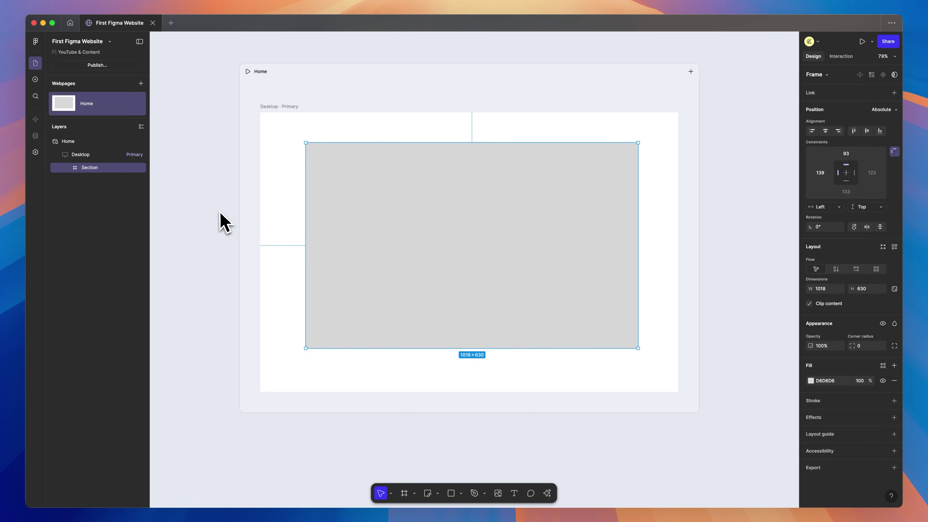
# Give the Desktop frame vertical auto layout with 0 side and 0 top/bottom padding
pyautogui.click(222, 220)
pyautogui.click(285, 116)
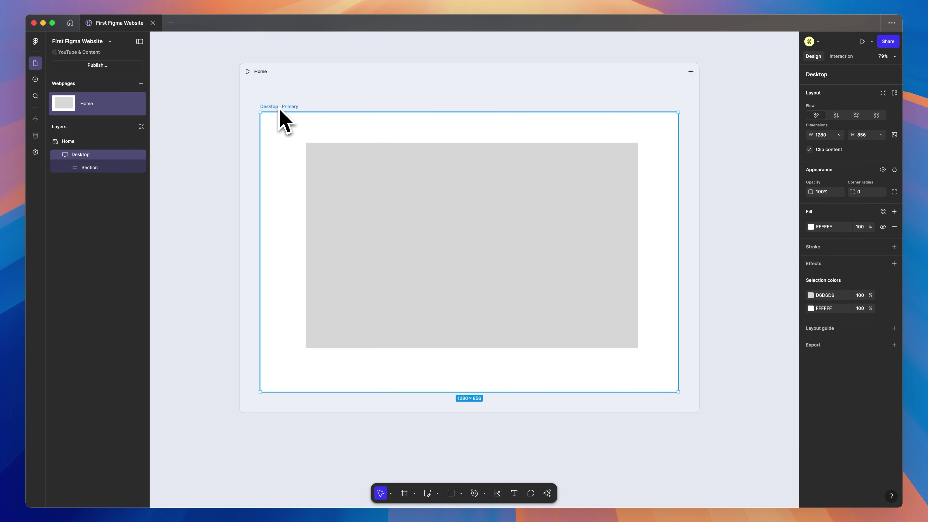
pyautogui.click(836, 116)
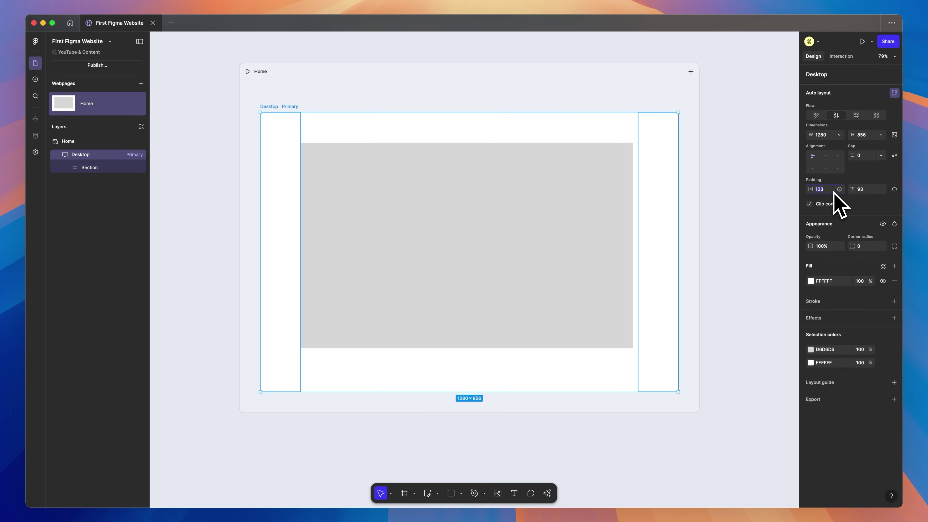
pyautogui.press('Return')
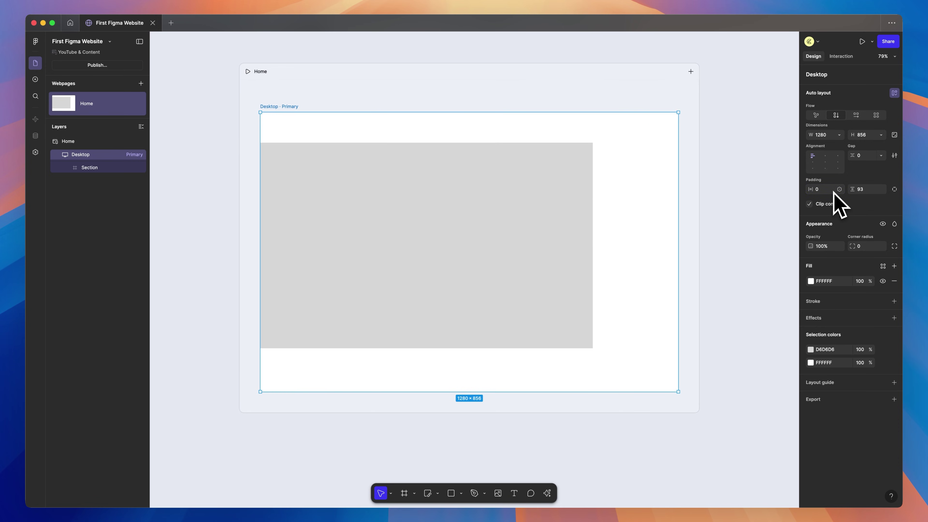
pyautogui.click(871, 190)
pyautogui.write('0')
pyautogui.press('Return')
pyautogui.press('Escape')
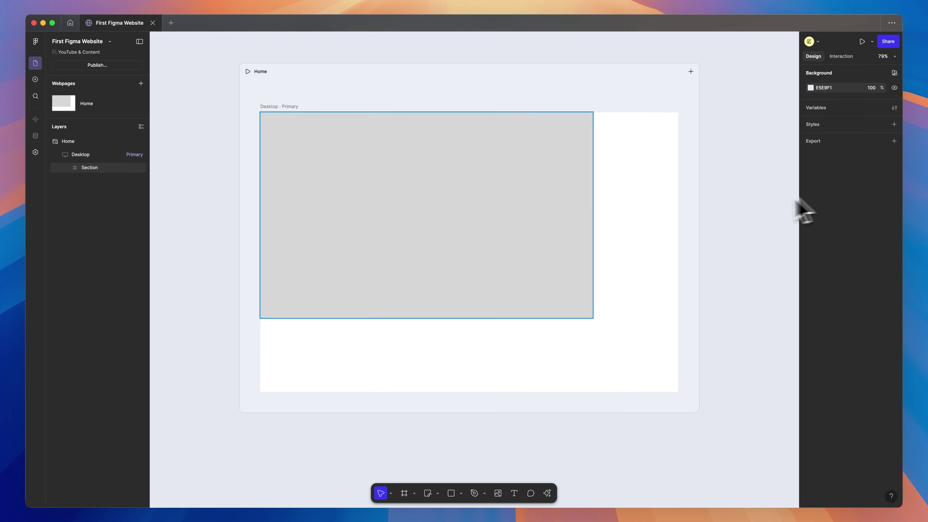
# Set the Section frame's width and height to Fill container, filling 1280×856
pyautogui.click(501, 241)
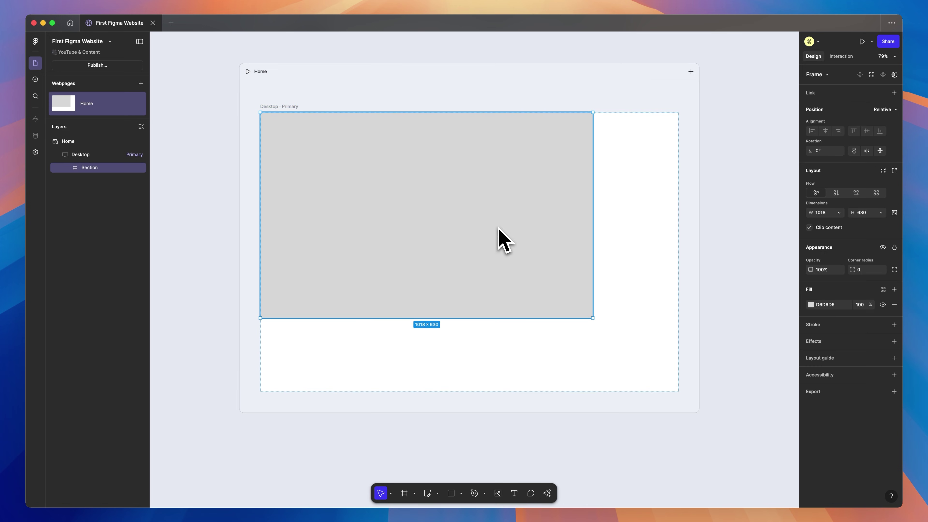
pyautogui.click(839, 213)
pyautogui.click(855, 223)
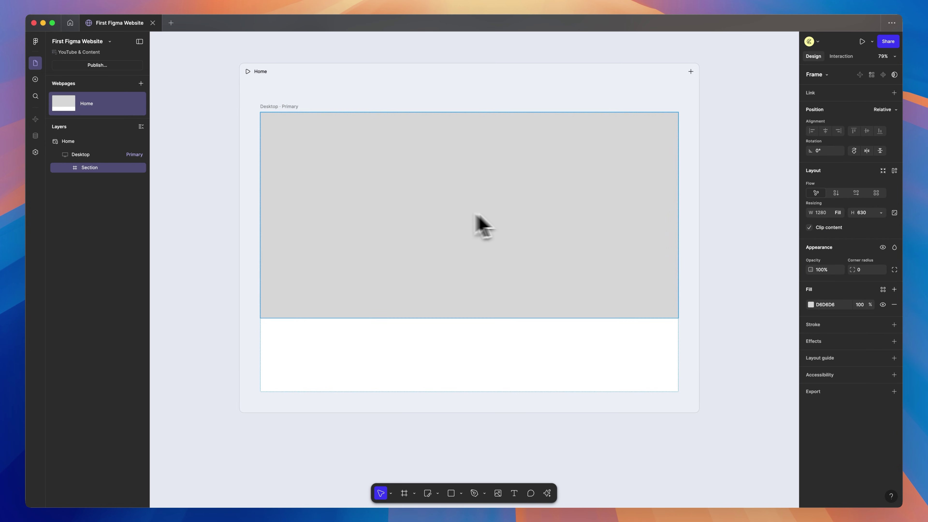
pyautogui.click(880, 213)
pyautogui.click(861, 224)
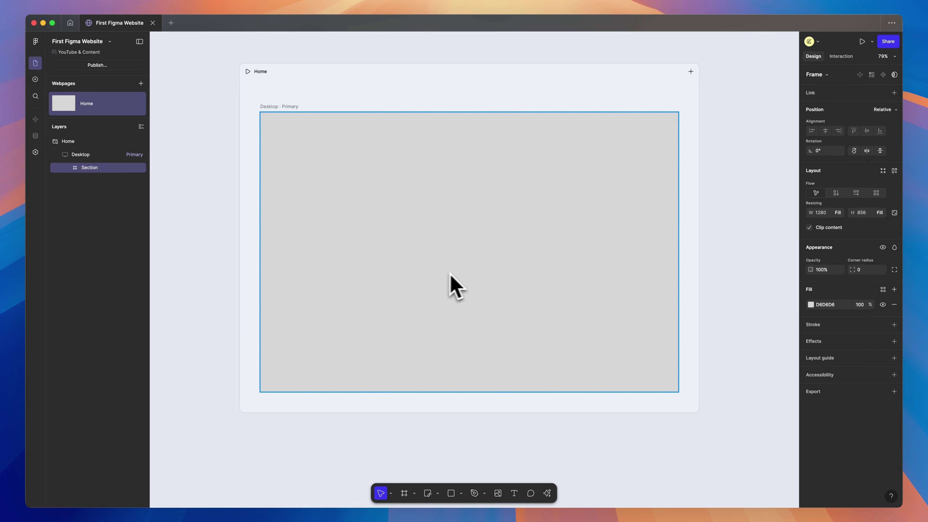
pyautogui.press('Escape')
pyautogui.press('Escape')
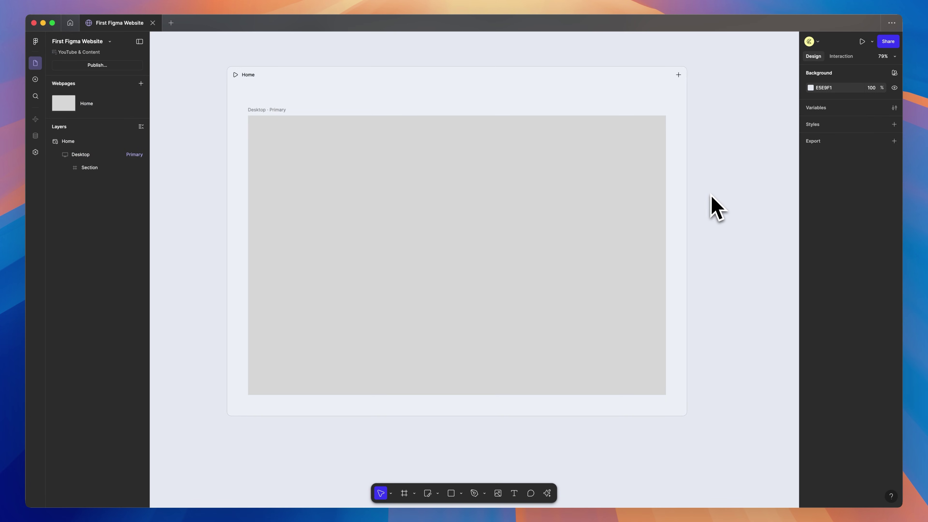
# Give the Section frame an uploaded image fill of a woman walking beside a pool
pyautogui.click(604, 202)
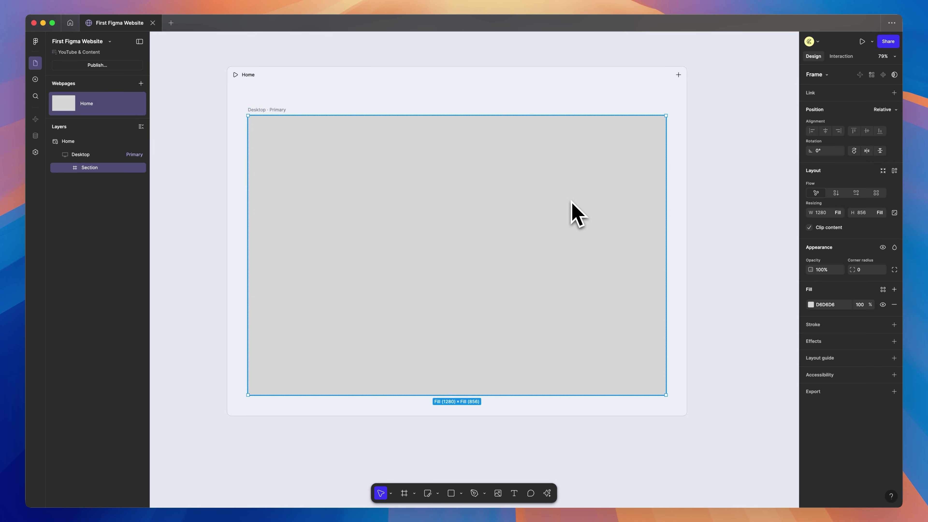
pyautogui.click(810, 305)
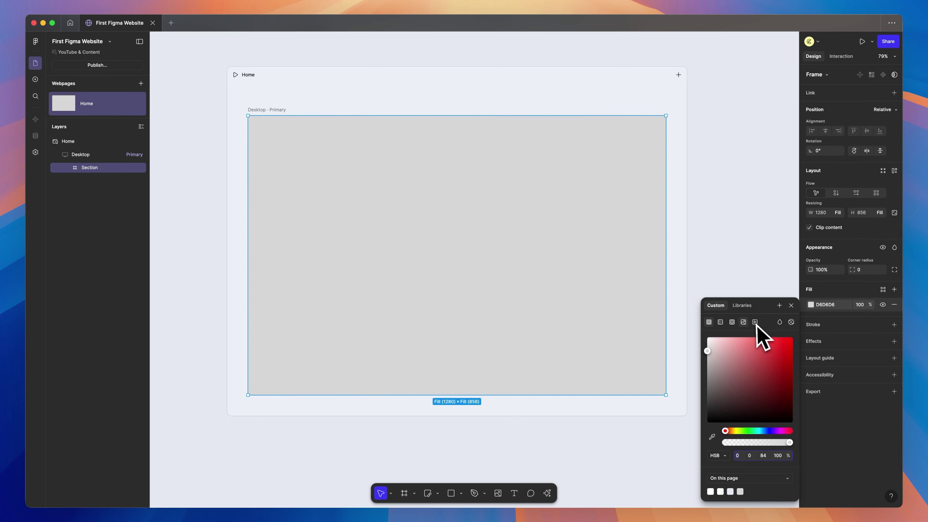
pyautogui.click(744, 323)
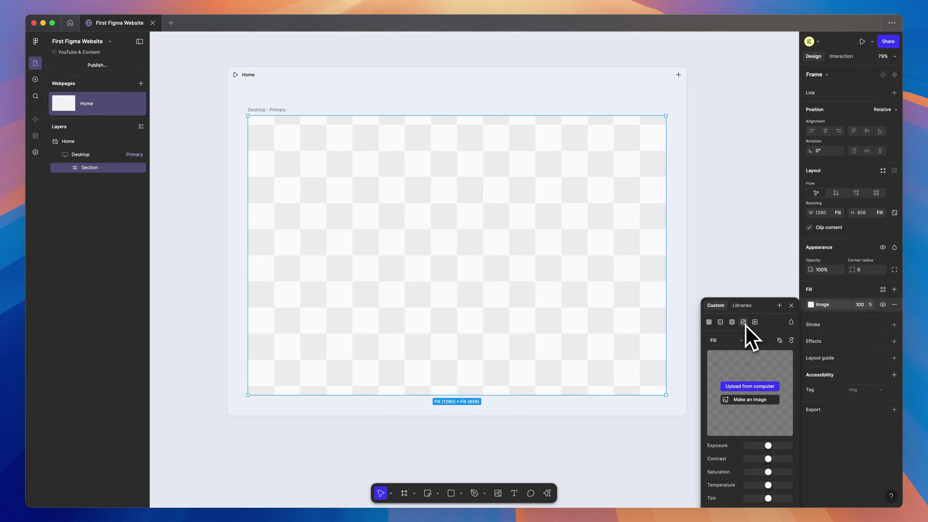
pyautogui.click(749, 386)
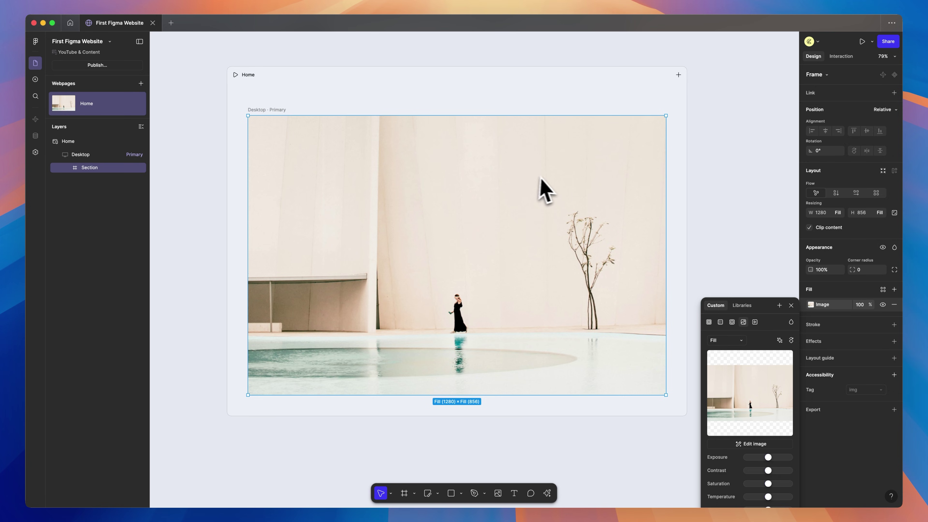
pyautogui.click(715, 208)
pyautogui.hotkey('shift', '1')
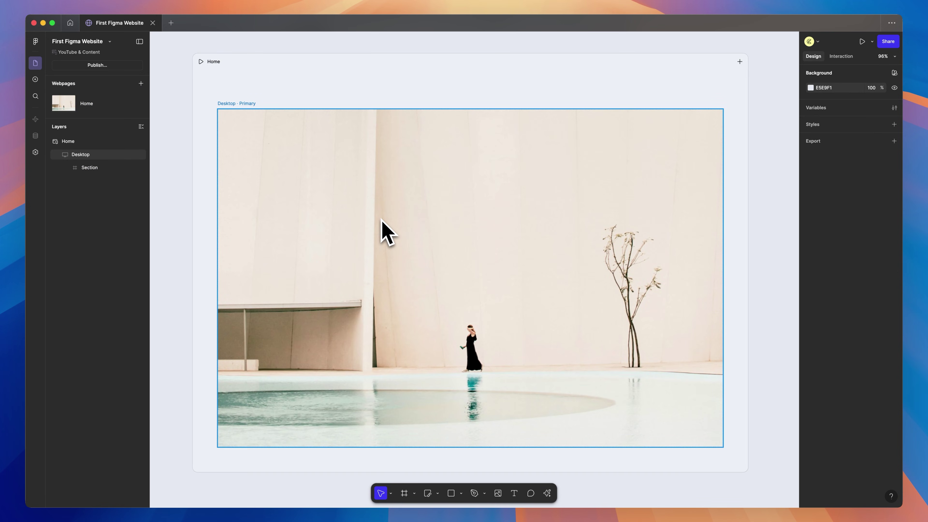
# Drag Basic Text from the 8pt library's Typography onto the hero and size it Display 1
pyautogui.click(35, 80)
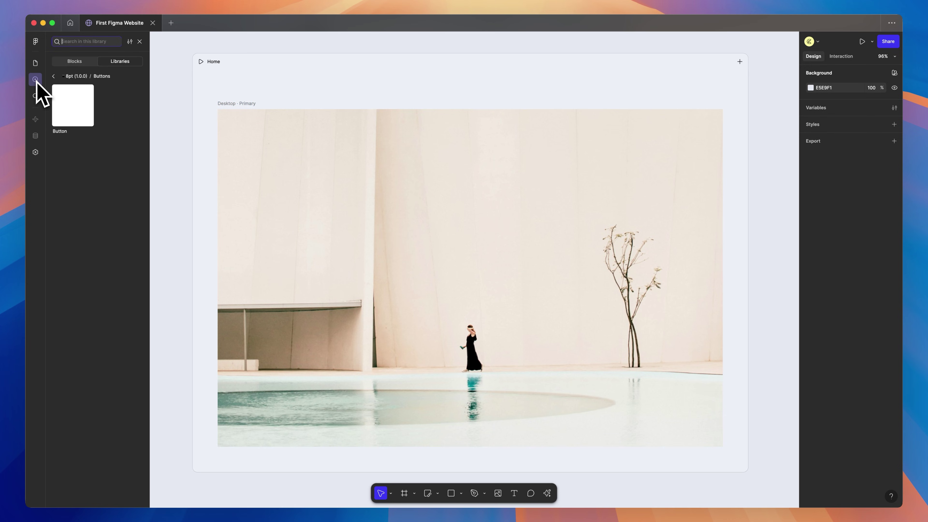
pyautogui.click(53, 76)
pyautogui.click(53, 76)
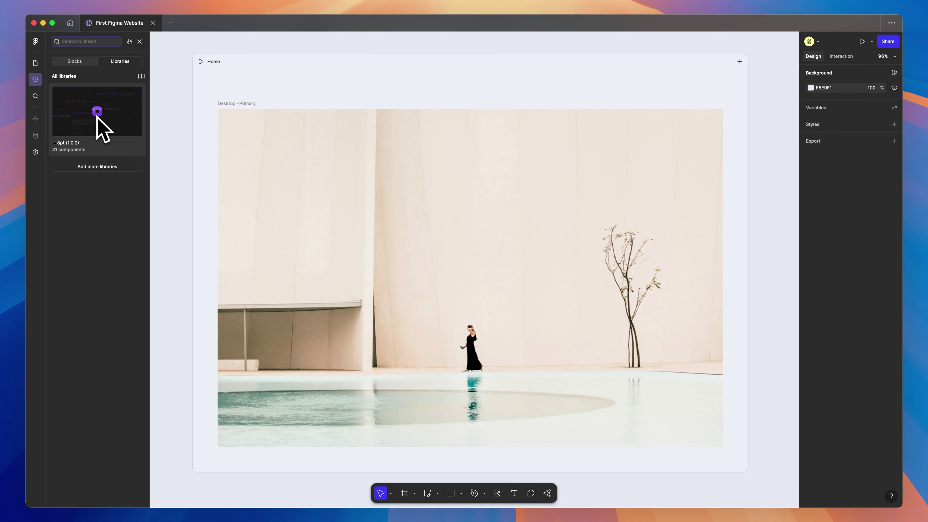
pyautogui.click(88, 109)
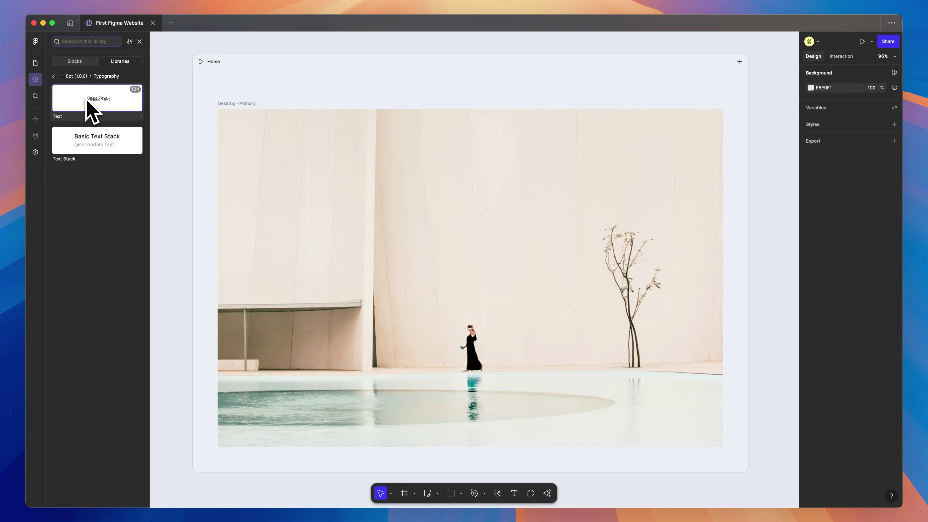
pyautogui.moveTo(88, 99); pyautogui.dragTo(372, 206)
pyautogui.click(865, 98)
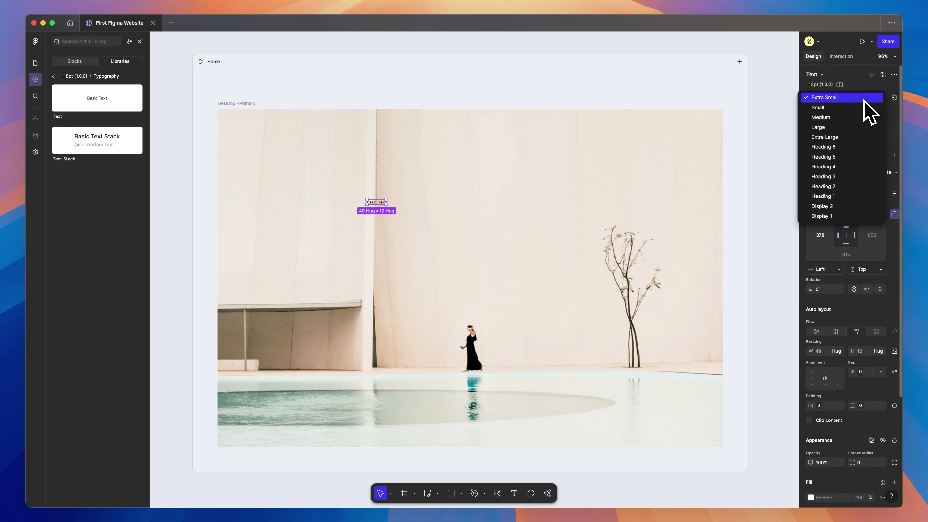
pyautogui.click(823, 216)
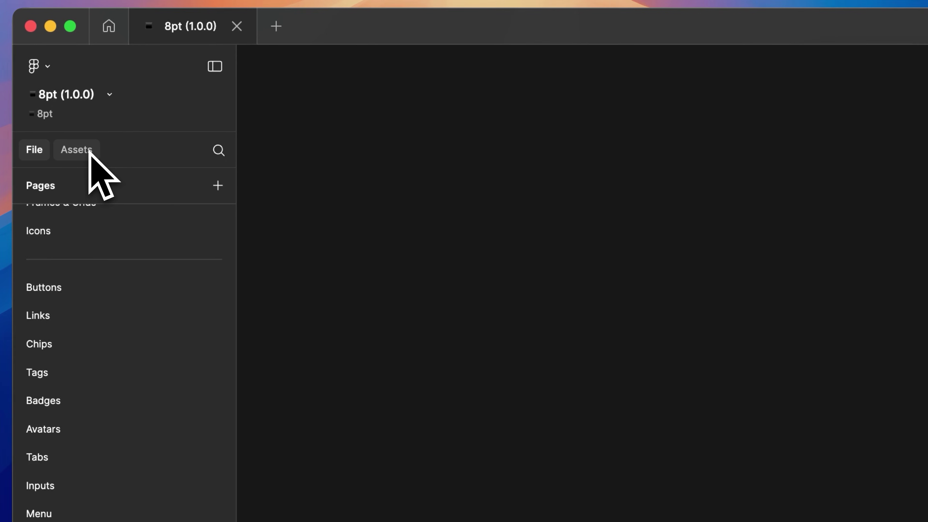
# In the 8pt assets, give the Search Bar a second group, a group heading and avatars
pyautogui.click(53, 128)
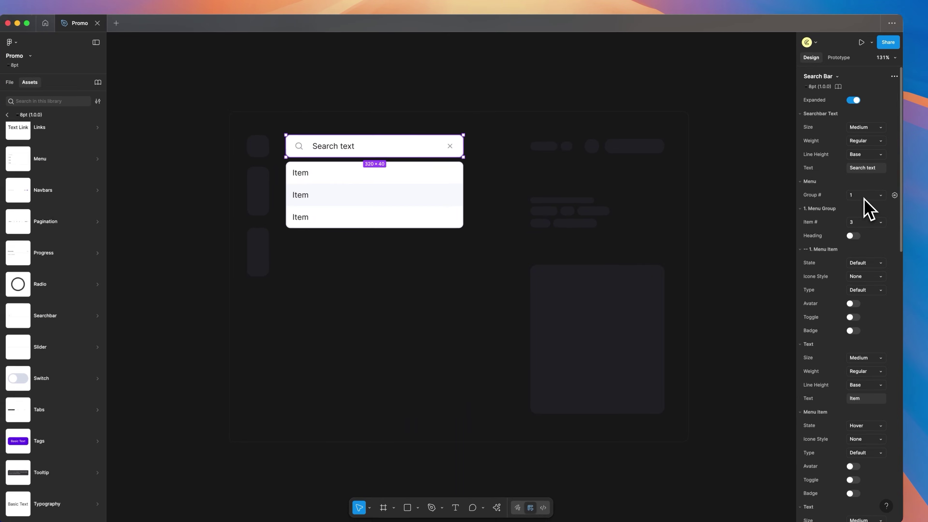
pyautogui.click(865, 196)
pyautogui.click(851, 206)
pyautogui.click(854, 236)
pyautogui.scroll(-4, 856, 233)
pyautogui.click(854, 160)
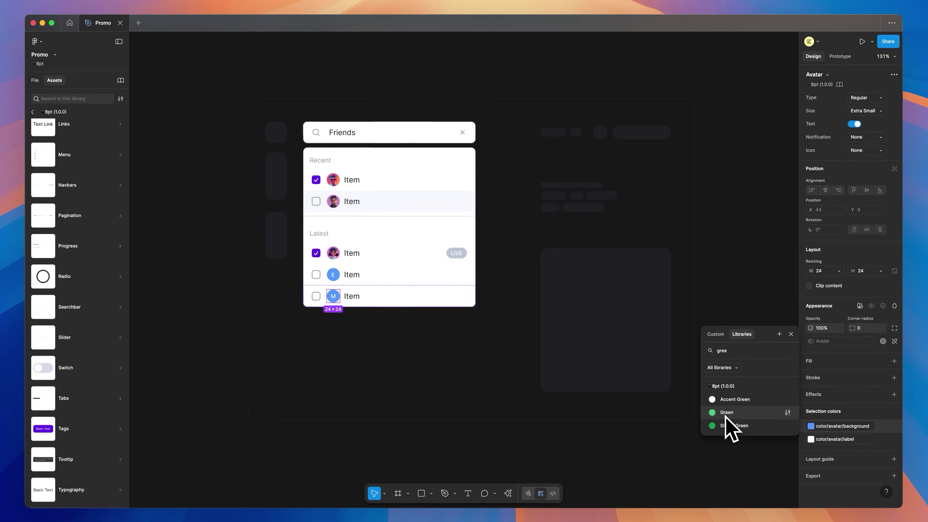
pyautogui.click(729, 425)
pyautogui.click(860, 222)
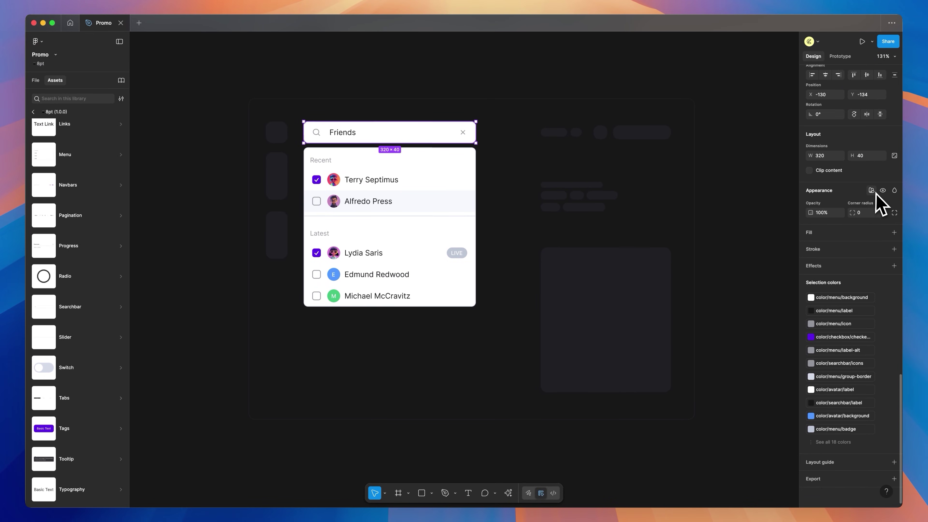
# Switch the search component's appearance to Dark Mode
pyautogui.click(872, 190)
pyautogui.click(748, 249)
pyautogui.click(745, 205)
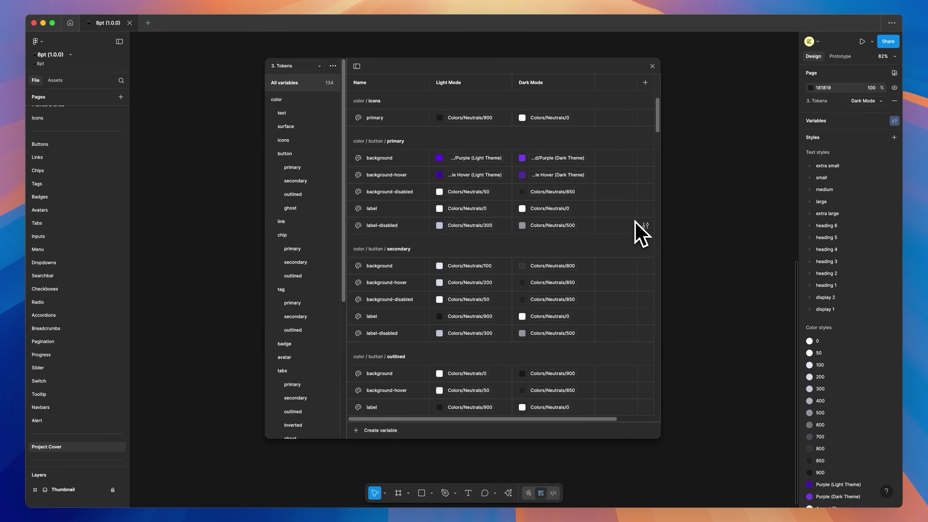
pyautogui.scroll(-5, 635, 232)
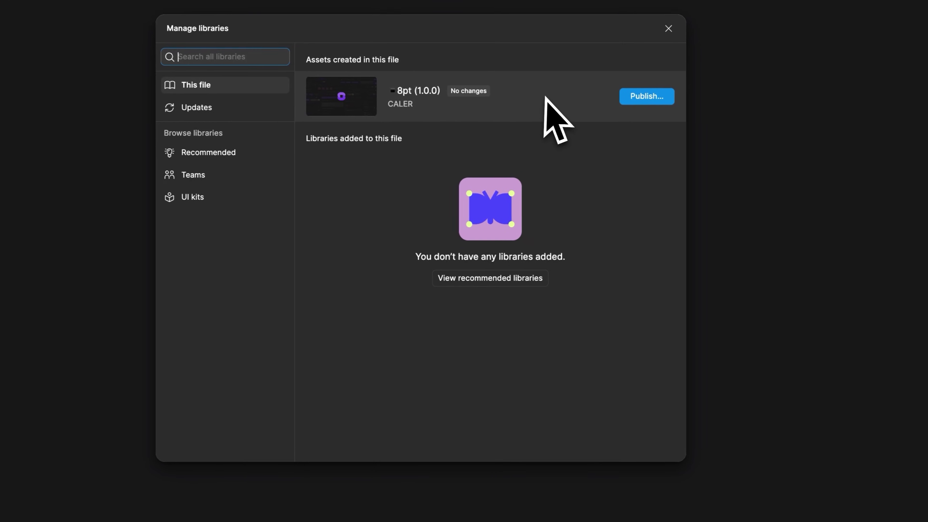
# Open the 8pt library details and start publishing it
pyautogui.click(541, 97)
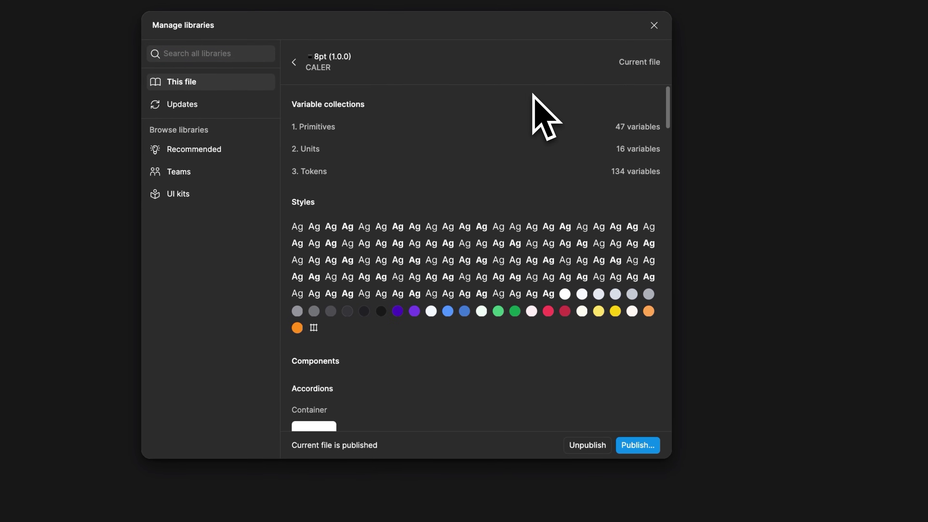
pyautogui.moveTo(668, 120); pyautogui.dragTo(683, 253)
pyautogui.click(637, 445)
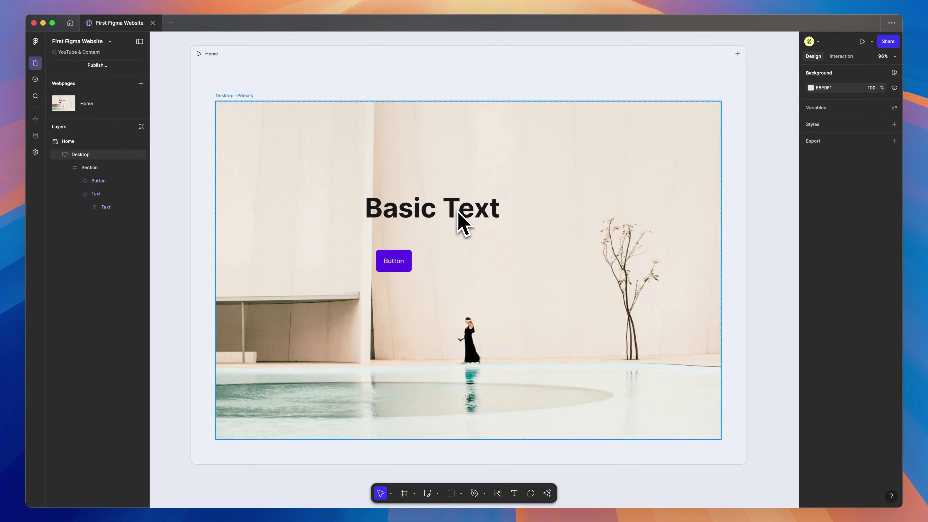
# Move the Basic Text heading up to 315, 142 and place the purple Button beneath it
pyautogui.click(460, 215)
pyautogui.click(444, 215)
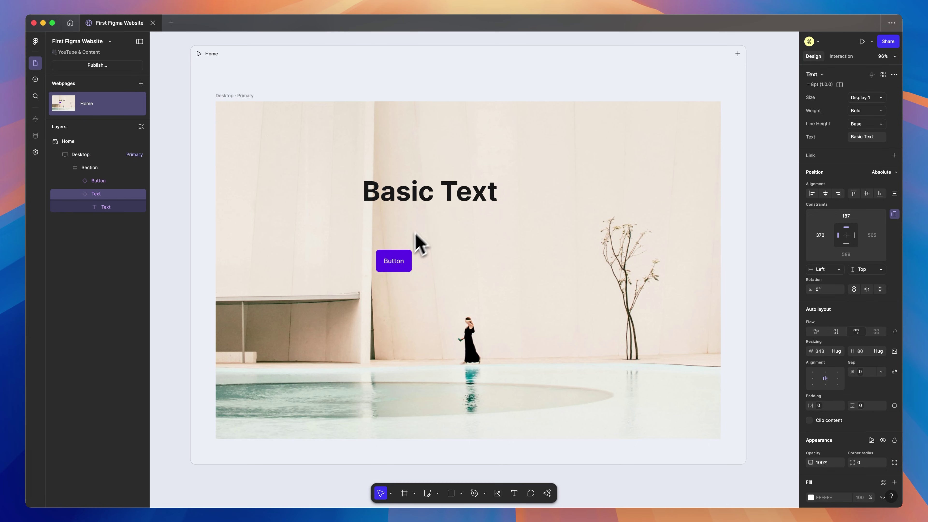
pyautogui.moveTo(390, 265); pyautogui.dragTo(388, 262)
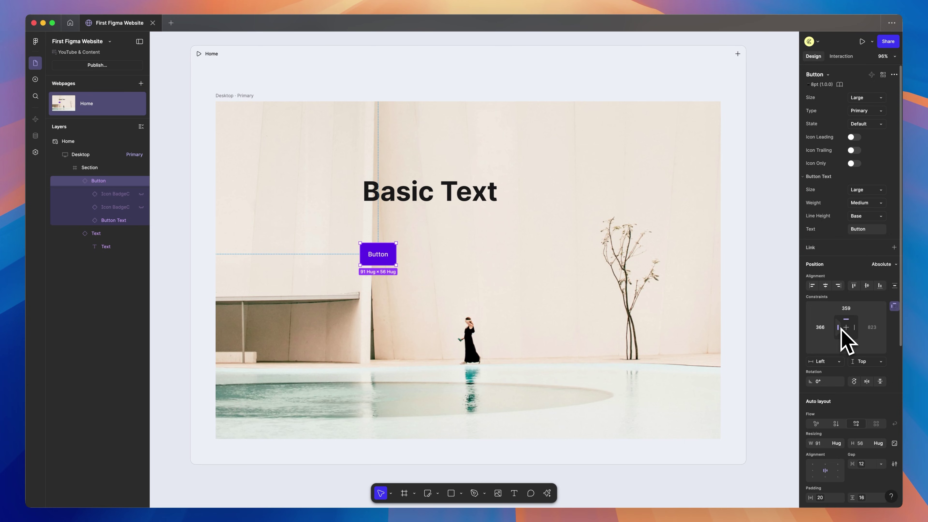
pyautogui.moveTo(380, 263); pyautogui.dragTo(262, 144)
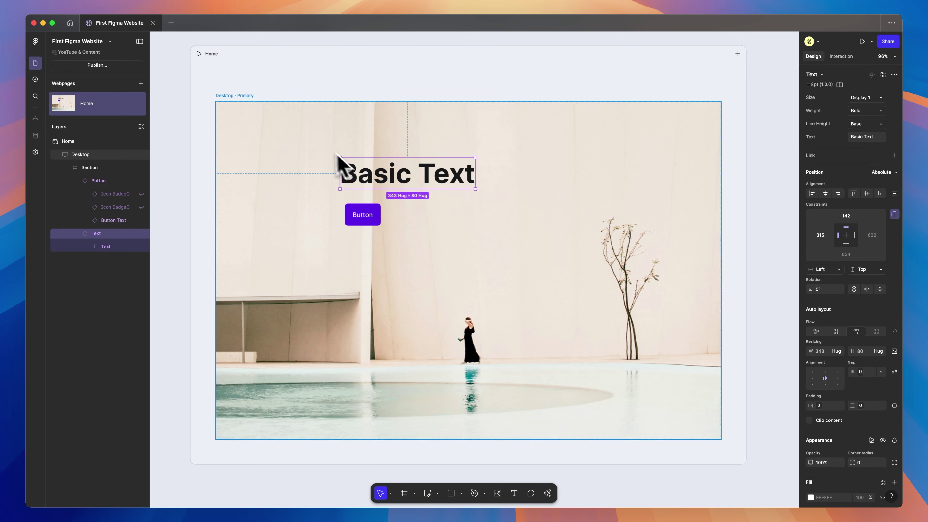
# Preview the Home page and resize the preview viewport to 1458 wide
pyautogui.click(198, 54)
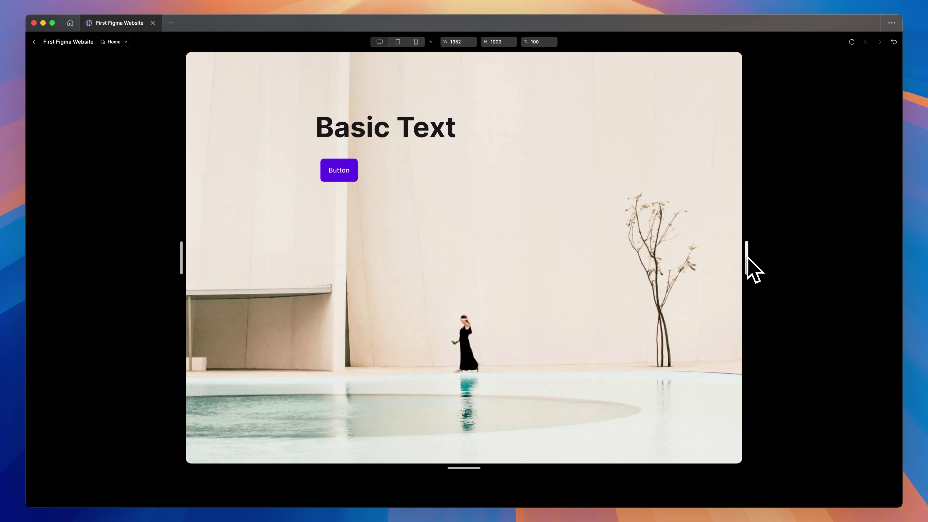
pyautogui.moveTo(747, 262); pyautogui.dragTo(769, 268)
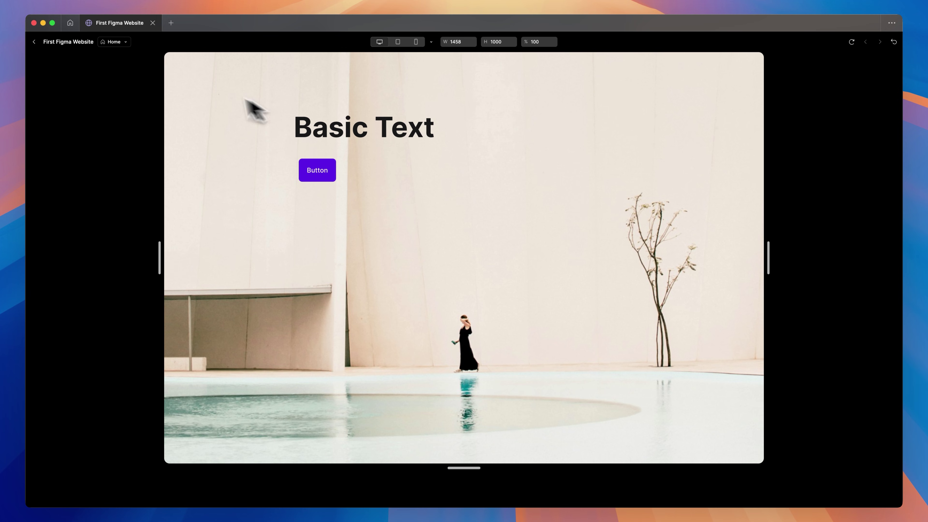
# Give the Section vertical auto layout with 32 side padding and 80 top padding
pyautogui.click(34, 41)
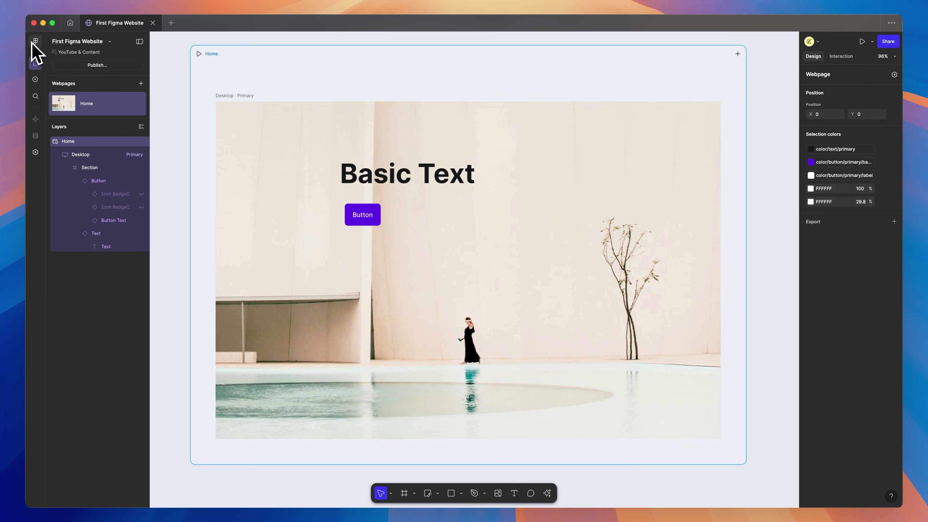
pyautogui.click(87, 170)
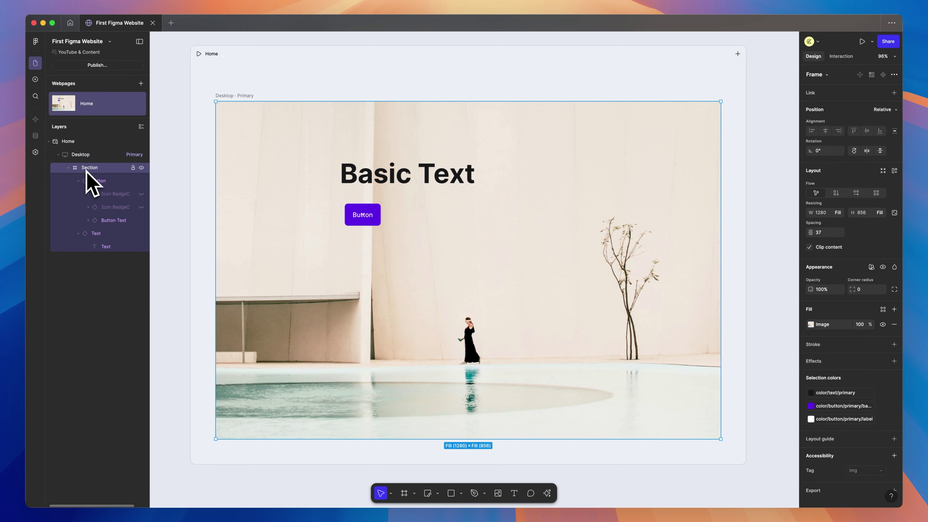
pyautogui.click(836, 193)
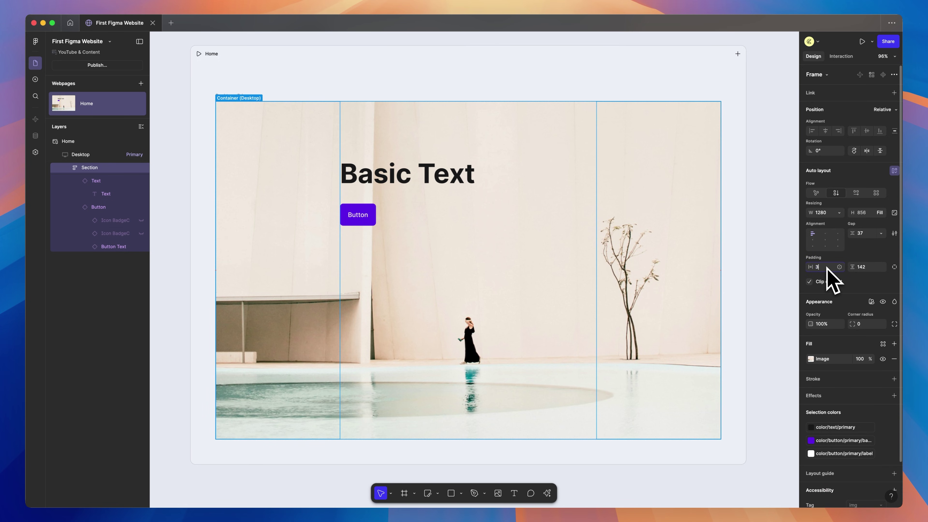
pyautogui.press('Return')
pyautogui.click(894, 267)
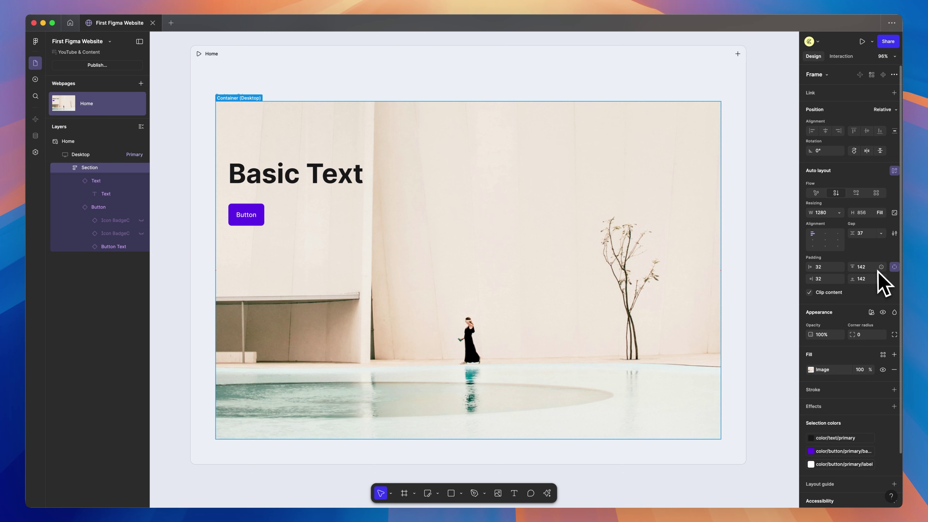
pyautogui.click(873, 271)
pyautogui.write('80')
pyautogui.press('Tab')
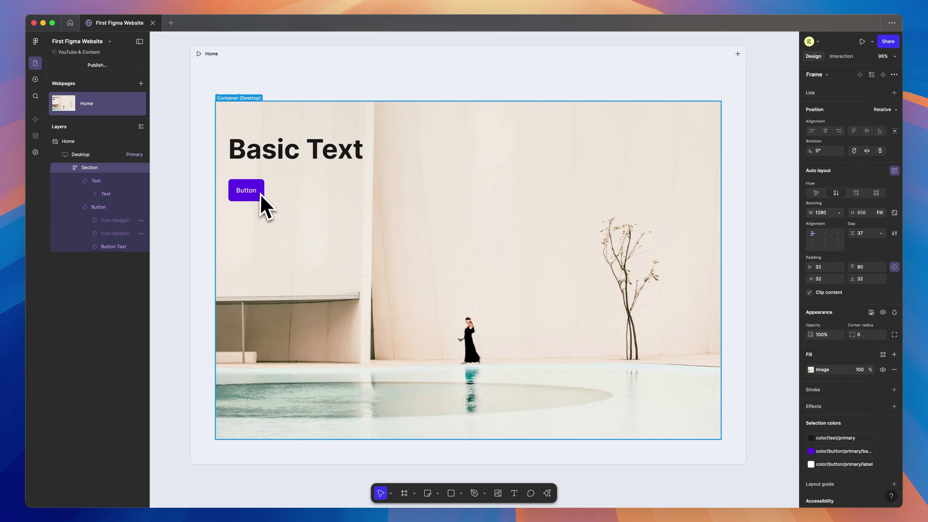
# Set both the heading and its inner text layer to Fill container width
pyautogui.press('Return')
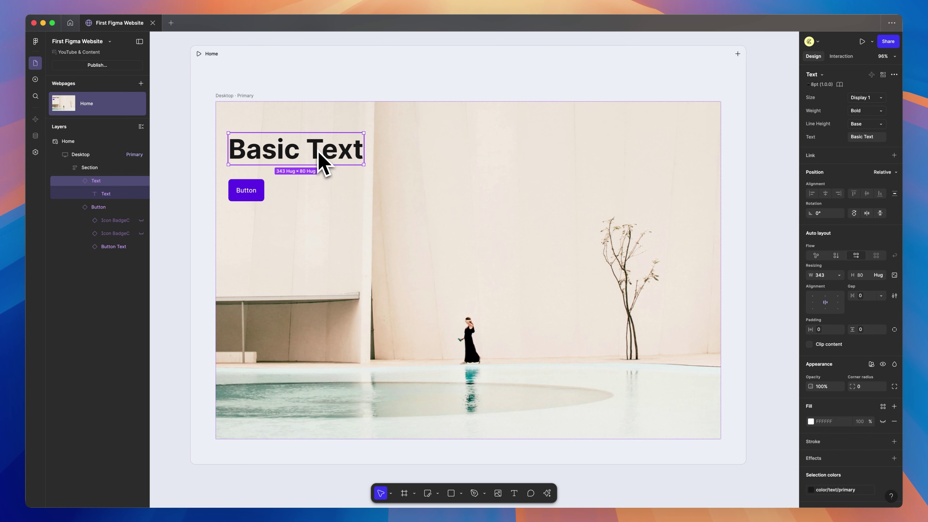
pyautogui.click(839, 275)
pyautogui.click(841, 289)
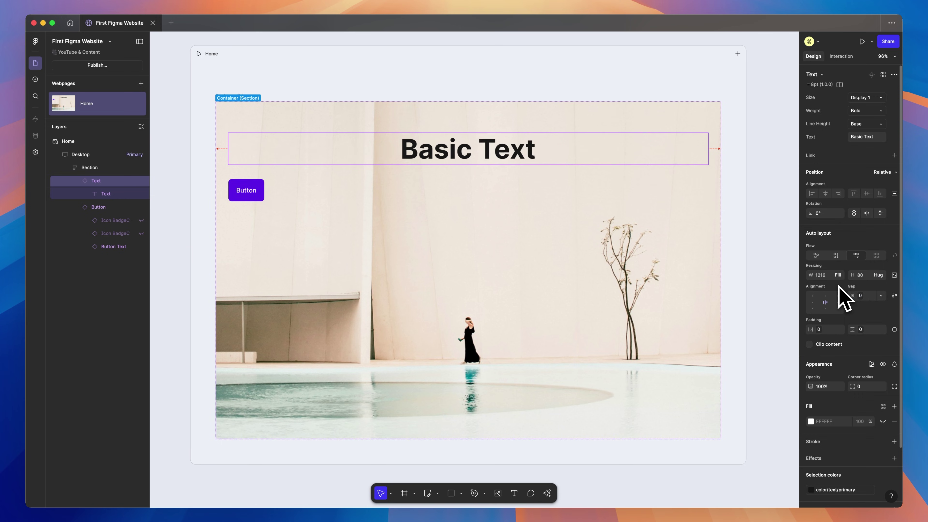
pyautogui.doubleClick(511, 155)
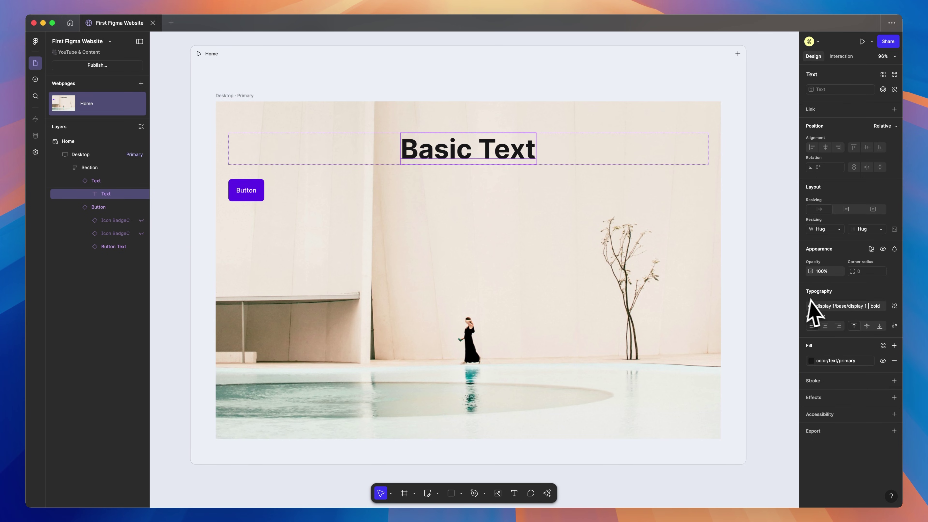
pyautogui.click(836, 229)
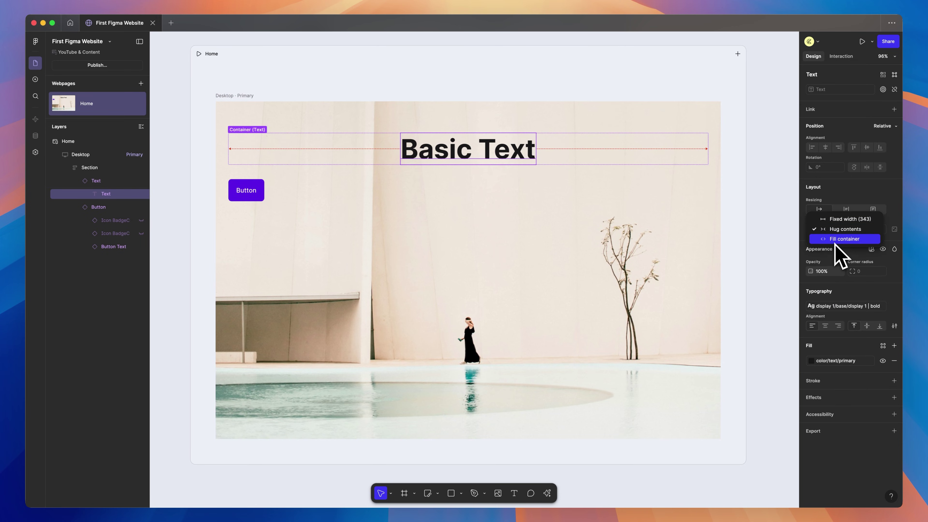
pyautogui.click(782, 239)
# Lengthen the heading with filler text so it reads 'Basic Texasdfasdfasdfasft'
pyautogui.doubleClick(334, 157)
pyautogui.click(352, 156)
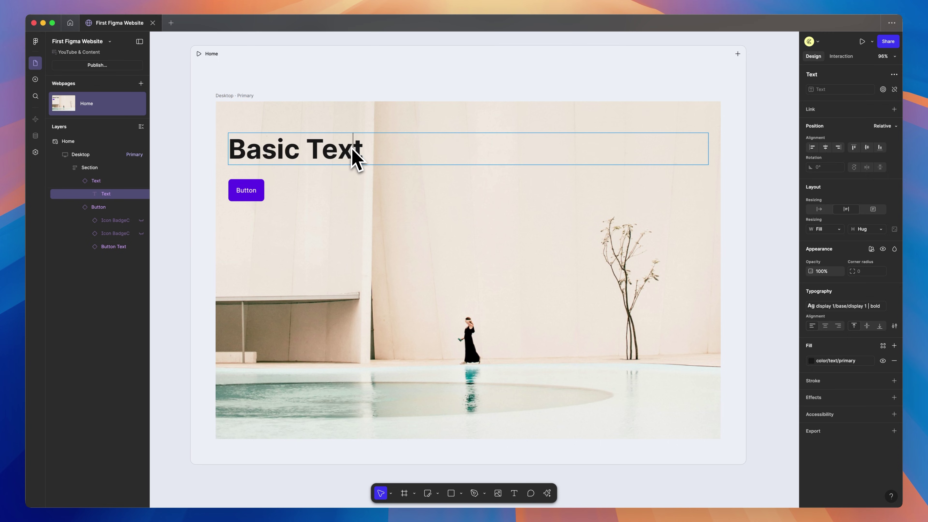
pyautogui.write('asdfasdfasdfasf')
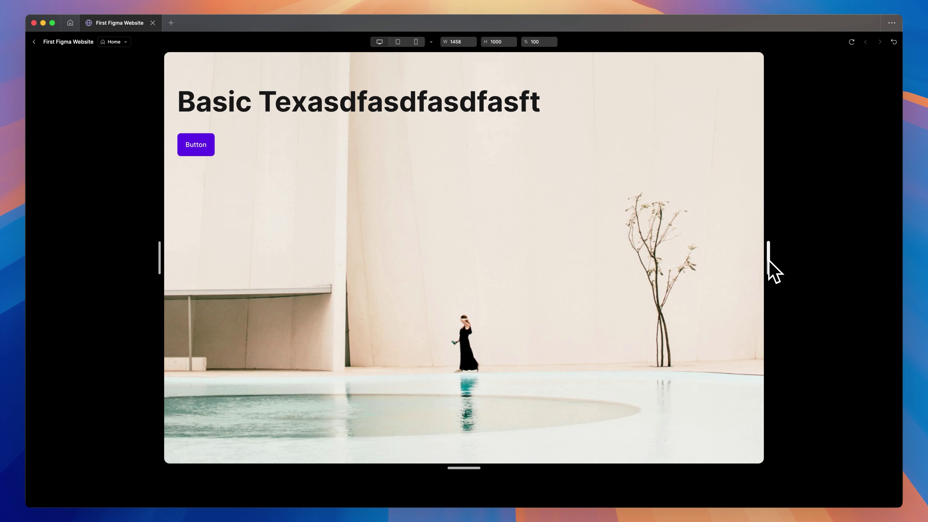
# Narrow the preview to check how the long heading wraps, then return to the heading
pyautogui.moveTo(769, 260); pyautogui.dragTo(591, 269)
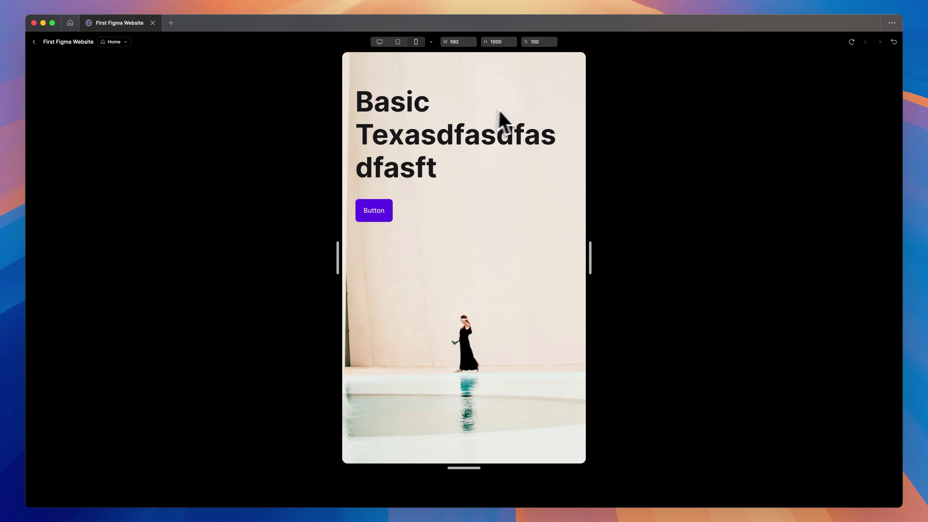
pyautogui.press('Escape')
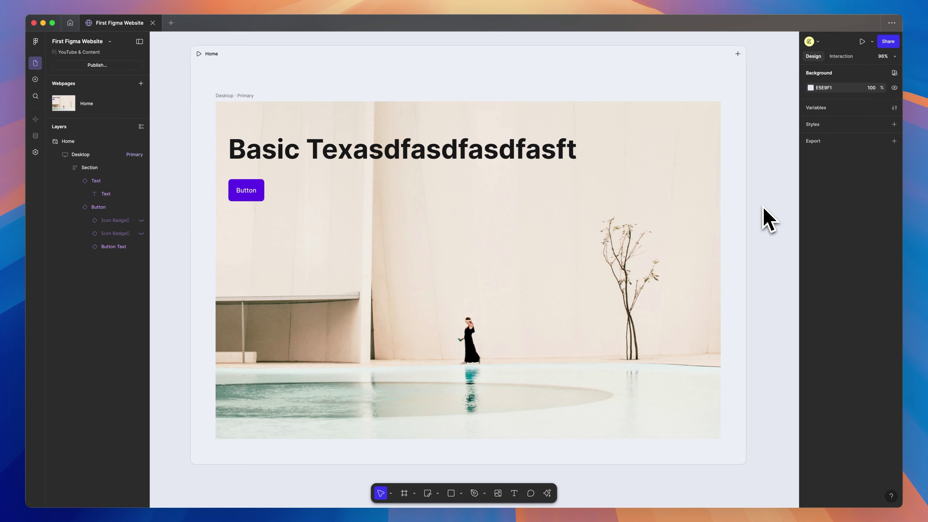
pyautogui.click(359, 159)
# Replace the heading with 'Shaped by Creativity, Refined by Experience' and detach it to PP Formula
pyautogui.press('Return')
pyautogui.write('Shaped by Creativity, Refined by Experience')
pyautogui.press('Escape')
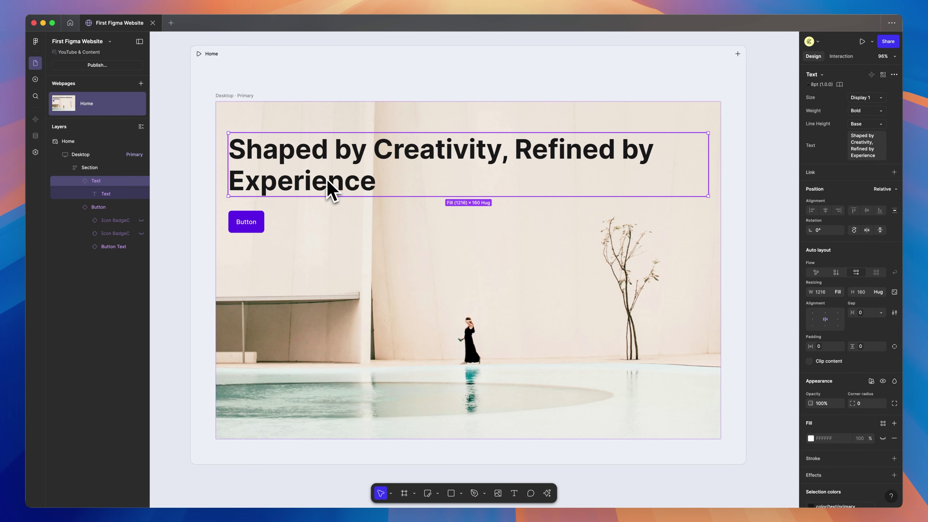
pyautogui.click(880, 305)
pyautogui.click(833, 306)
pyautogui.write('pp fo')
pyautogui.press('Return')
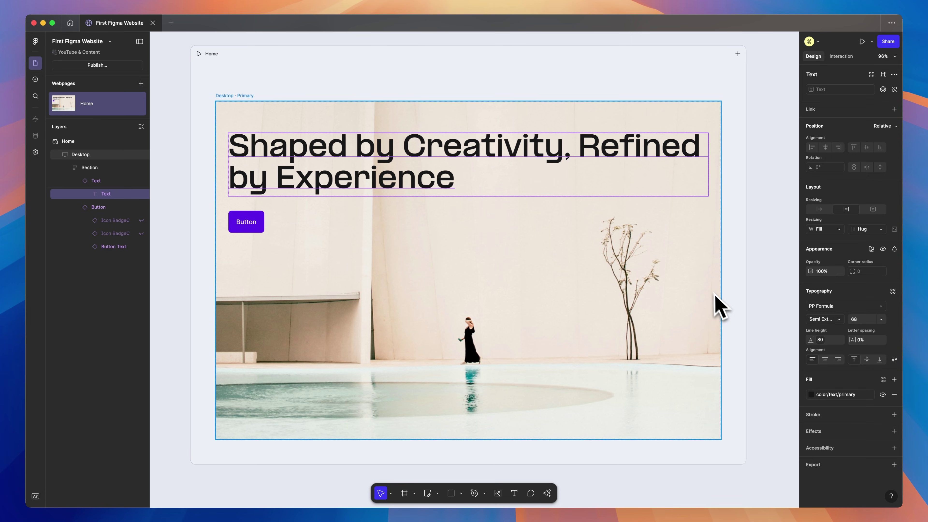
pyautogui.press('Tab')
# Make the button Outlined in Dark Mode with a trailing arrow icon and label 'Explore More'
pyautogui.click(873, 111)
pyautogui.click(864, 128)
pyautogui.scroll(-5, 877, 226)
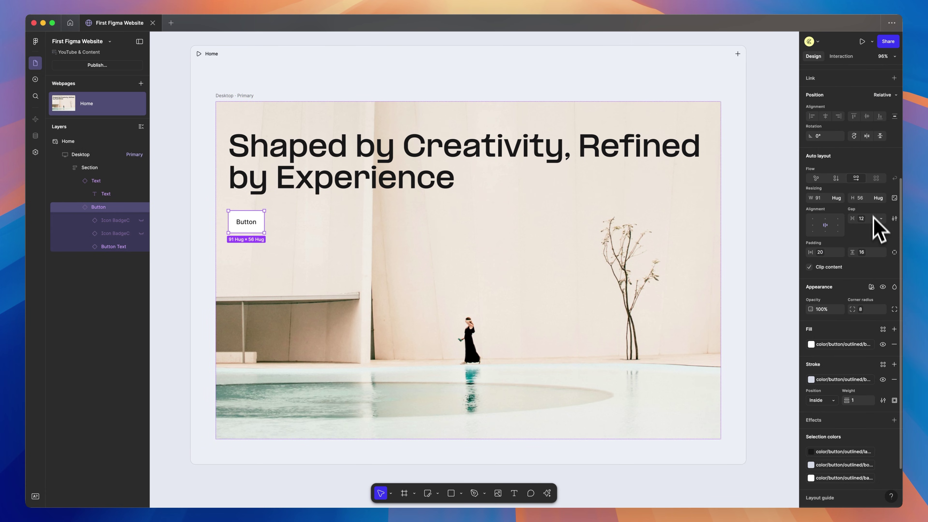
pyautogui.click(873, 229)
pyautogui.click(764, 352)
pyautogui.scroll(5, 851, 256)
pyautogui.click(855, 149)
pyautogui.click(866, 255)
pyautogui.click(845, 259)
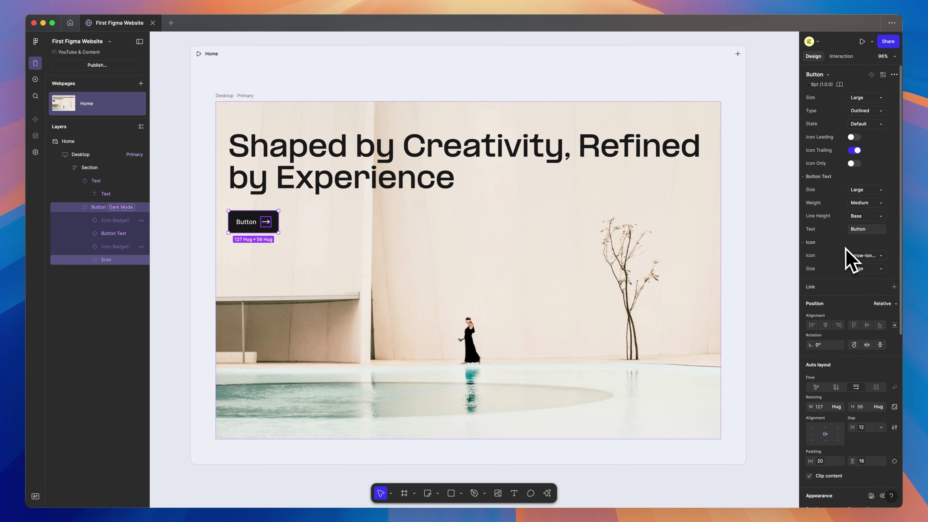
pyautogui.doubleClick(248, 222)
pyautogui.write('Explore More')
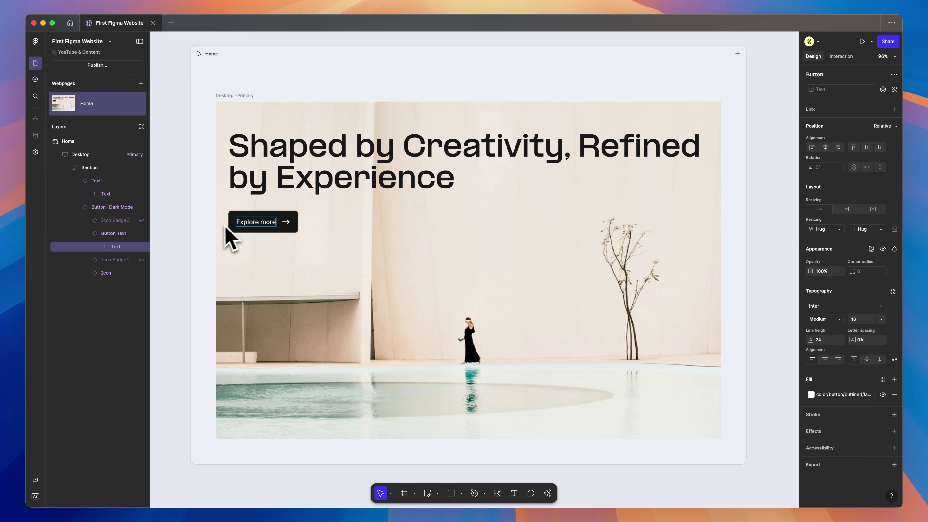
pyautogui.press('Escape')
# Cap the heading's width with a maximum width of 800
pyautogui.click(410, 195)
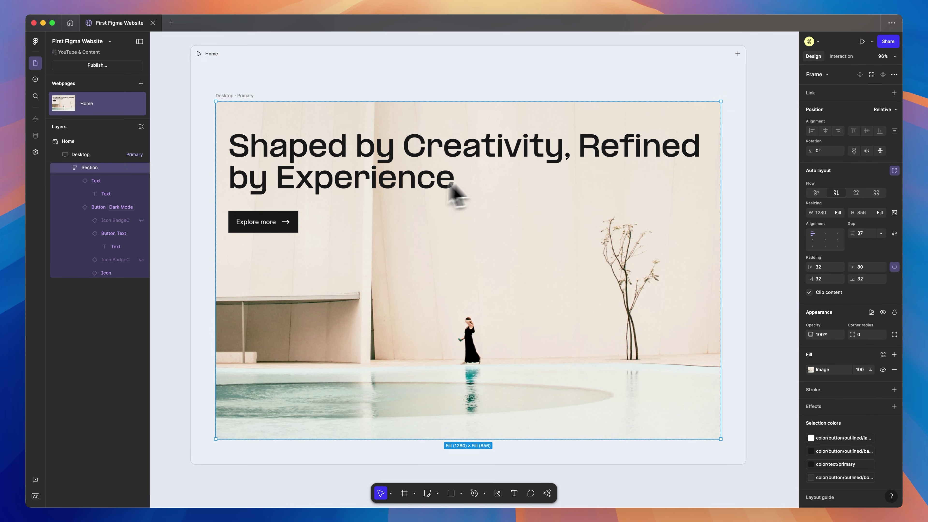
pyautogui.click(108, 182)
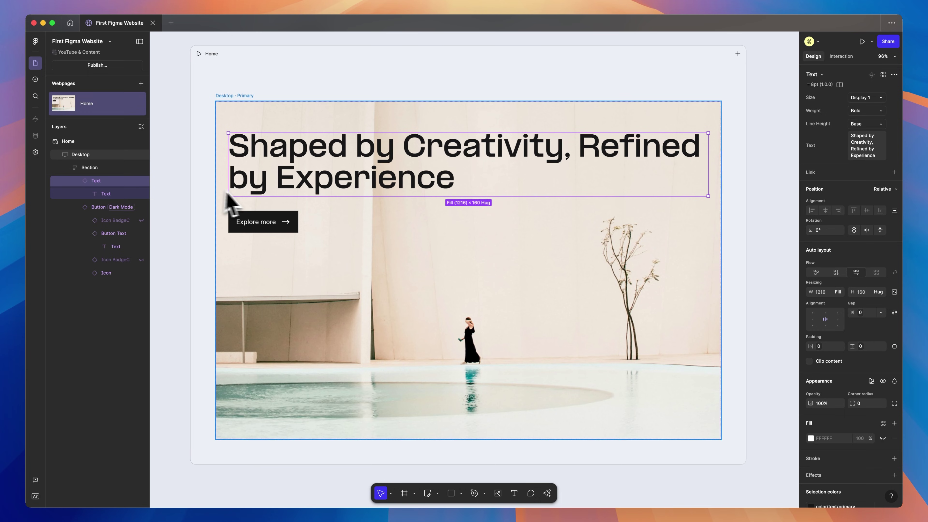
pyautogui.click(839, 292)
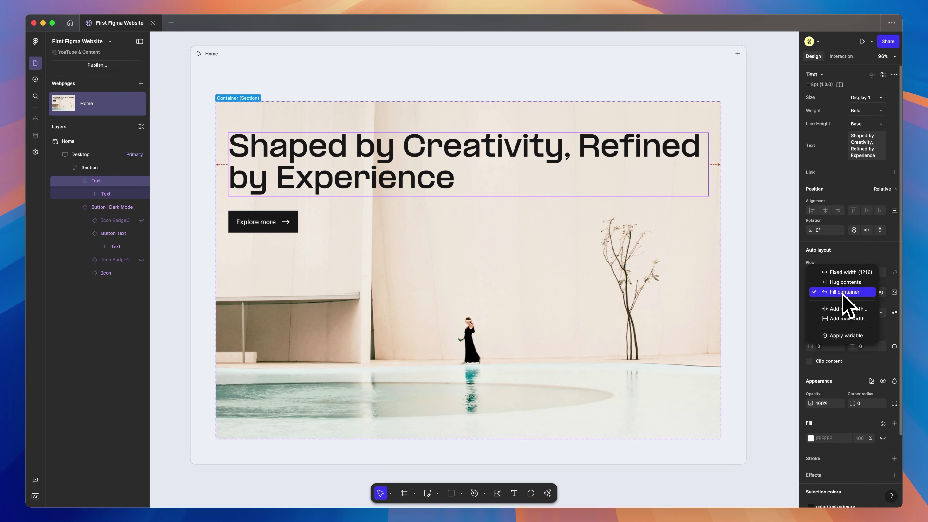
pyautogui.click(852, 319)
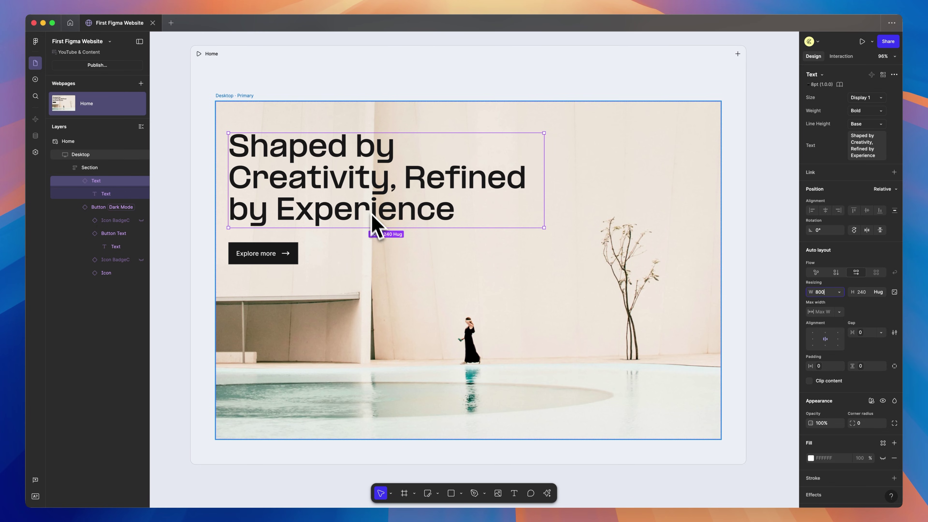
pyautogui.press('Escape')
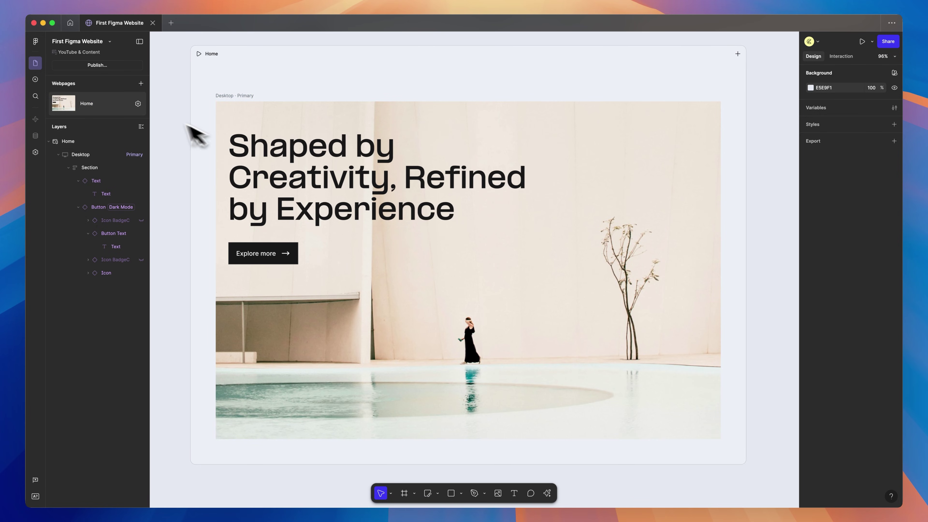
# Insert the Navbar component from Assets at the top of the Desktop frame
pyautogui.click(35, 79)
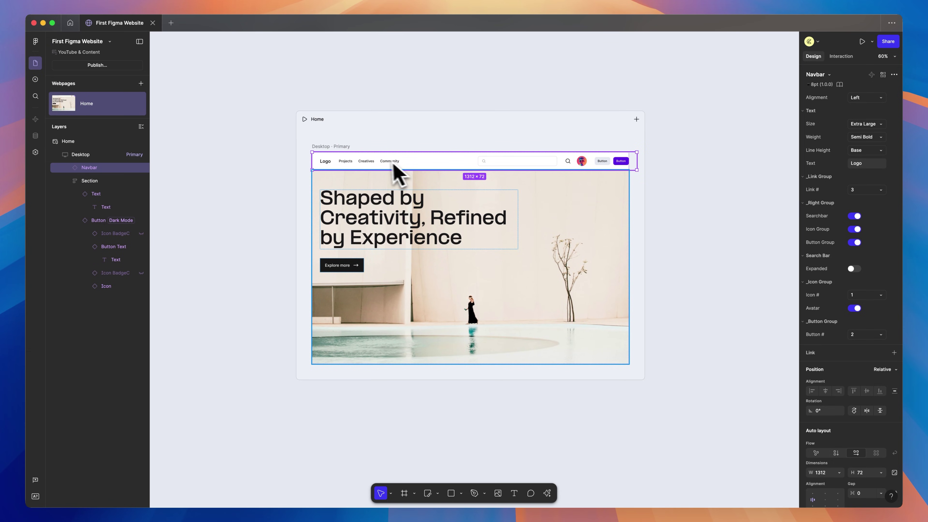
pyautogui.click(334, 147)
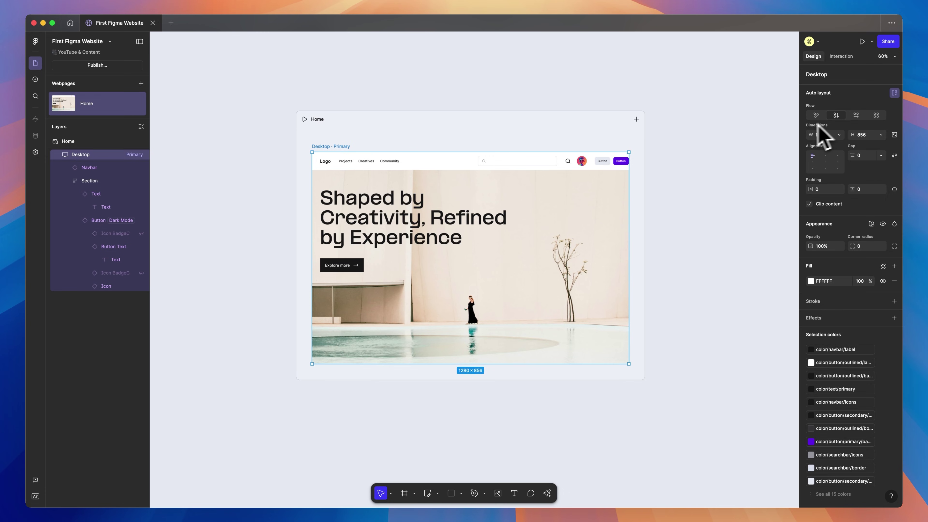
pyautogui.click(449, 166)
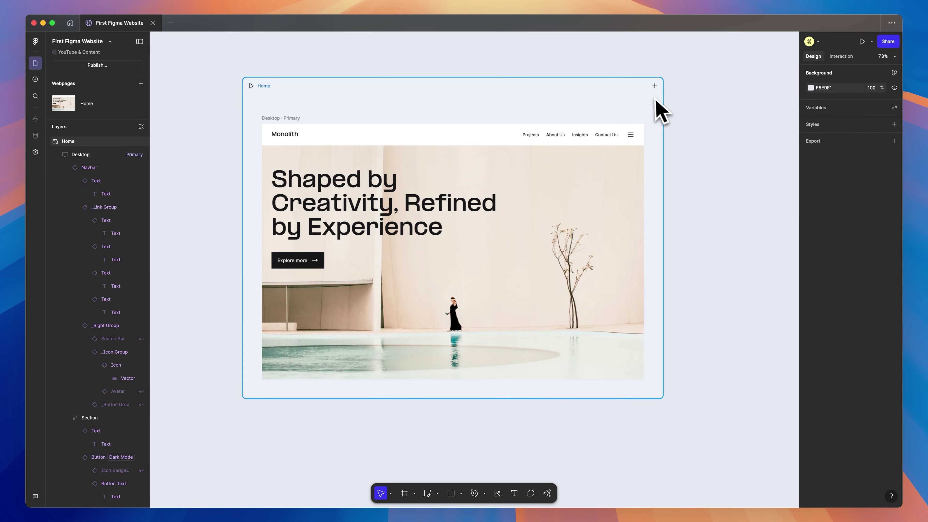
# Add a 375-wide Mobile breakpoint beside the Desktop layout
pyautogui.click(655, 86)
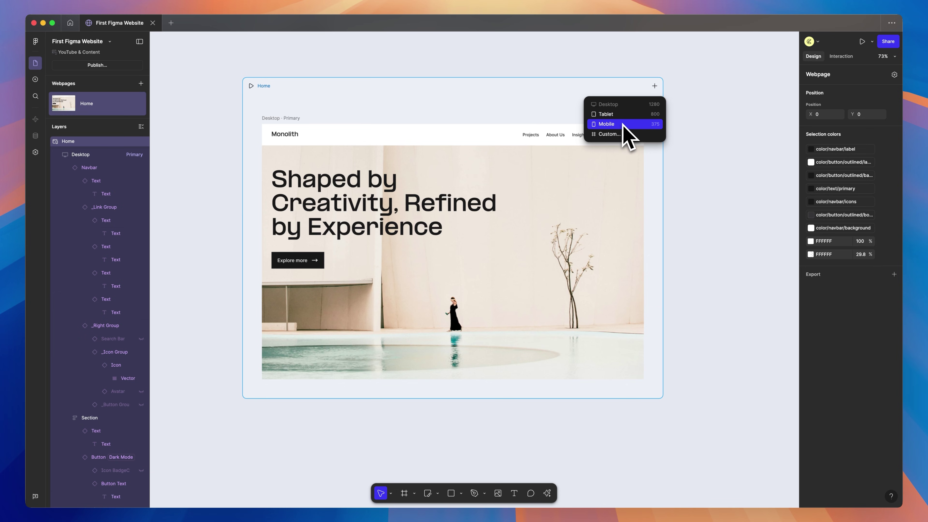
pyautogui.click(630, 126)
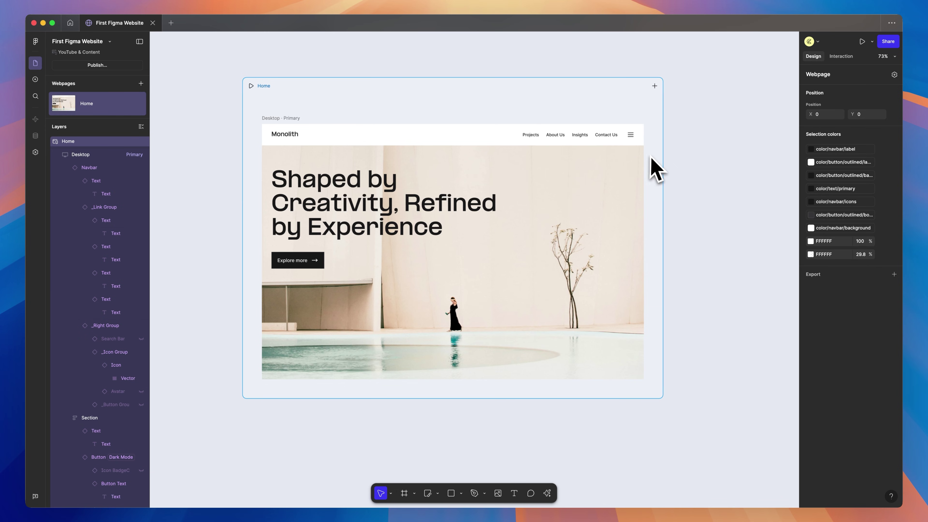
pyautogui.hscroll(3, 548, 166)
# Shrink the mobile hero heading to font size 32 with line height 43
pyautogui.click(549, 192)
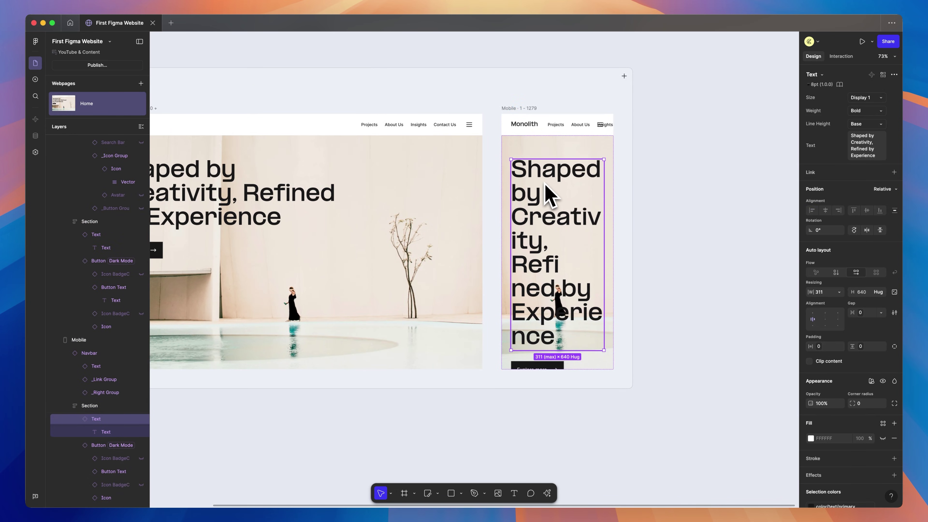
pyautogui.doubleClick(545, 183)
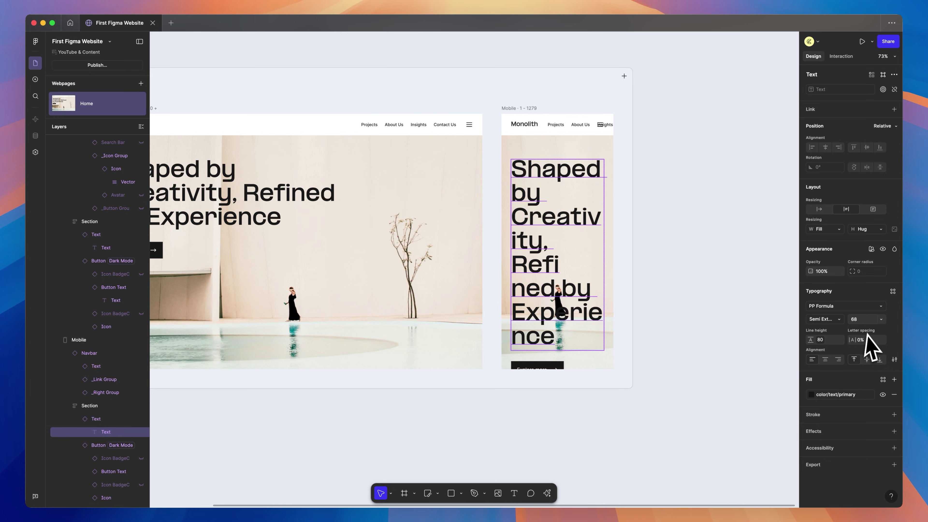
pyautogui.click(871, 320)
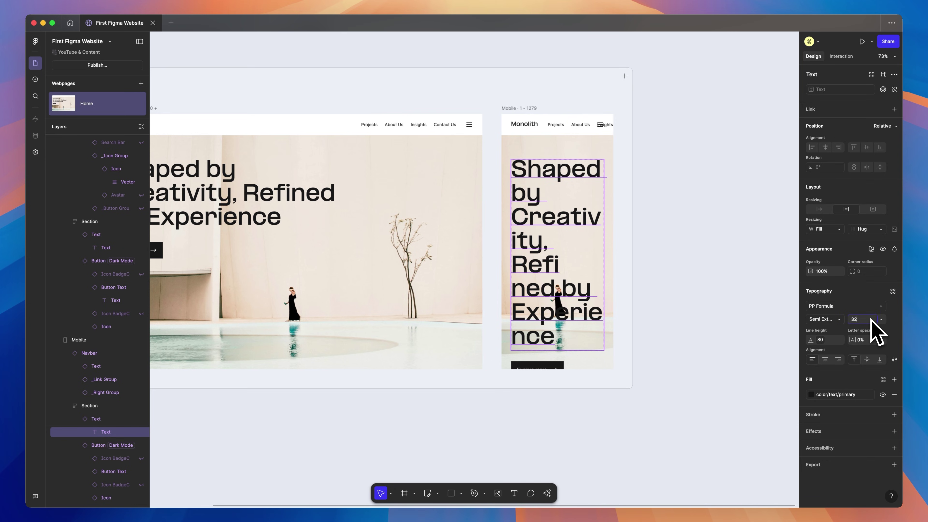
pyautogui.write('32')
pyautogui.press('Return')
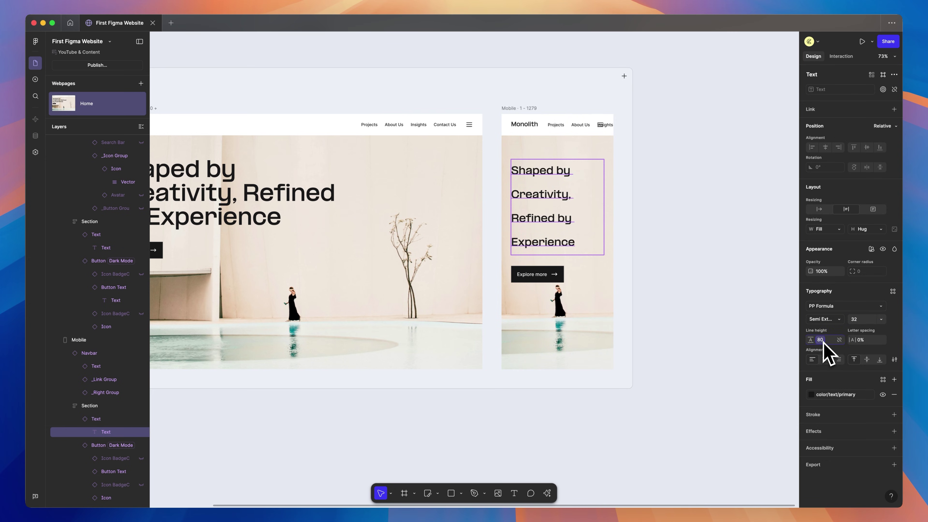
pyautogui.click(824, 344)
pyautogui.write('43')
pyautogui.press('Return')
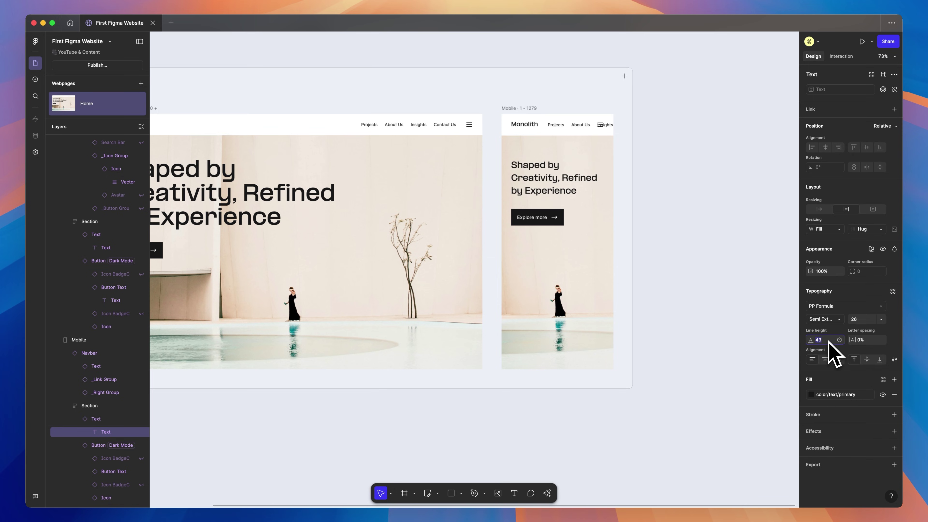
# Hide the _Link Group inside the mobile Navbar
pyautogui.click(560, 132)
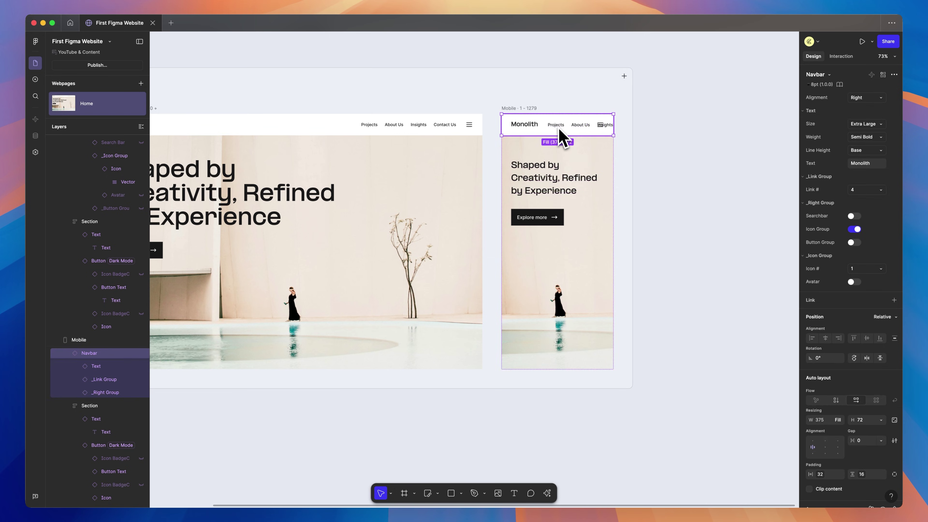
pyautogui.click(560, 134)
pyautogui.press('super+shift+h')
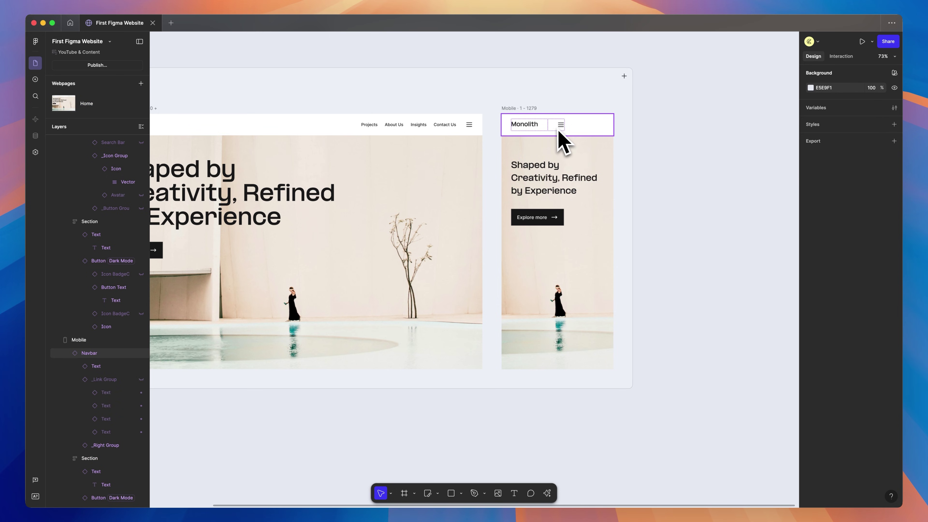
pyautogui.click(569, 129)
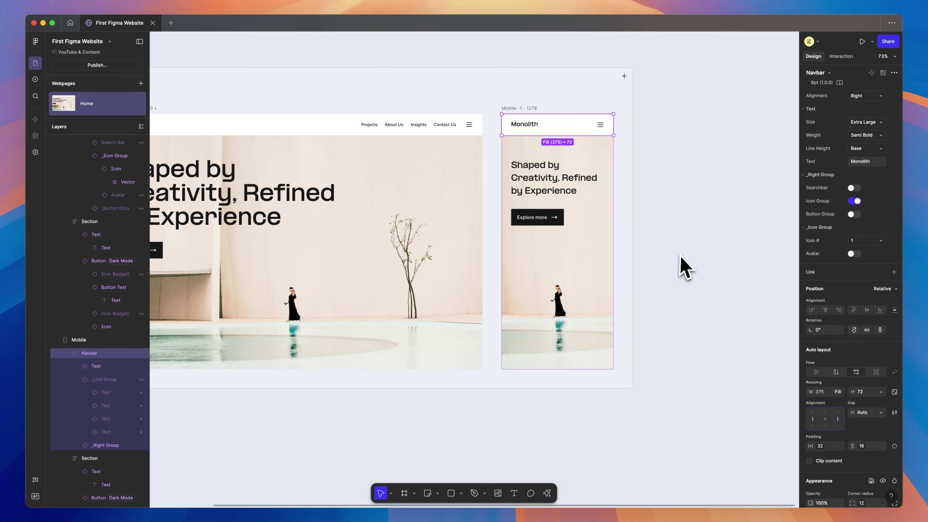
# Preview the page and drag the preview narrower to phone width
pyautogui.hscroll(-2, 694, 261)
pyautogui.hotkey('shift', 'space')
pyautogui.moveTo(746, 269); pyautogui.dragTo(550, 226)
# Exit preview and republish the site with Update in the Publish site dialog
pyautogui.hotkey('shift', 'space')
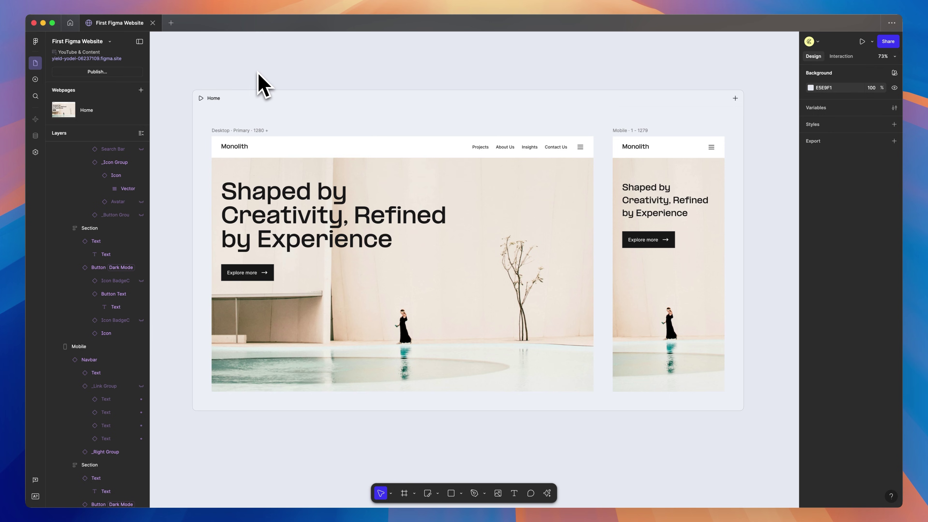
pyautogui.click(91, 72)
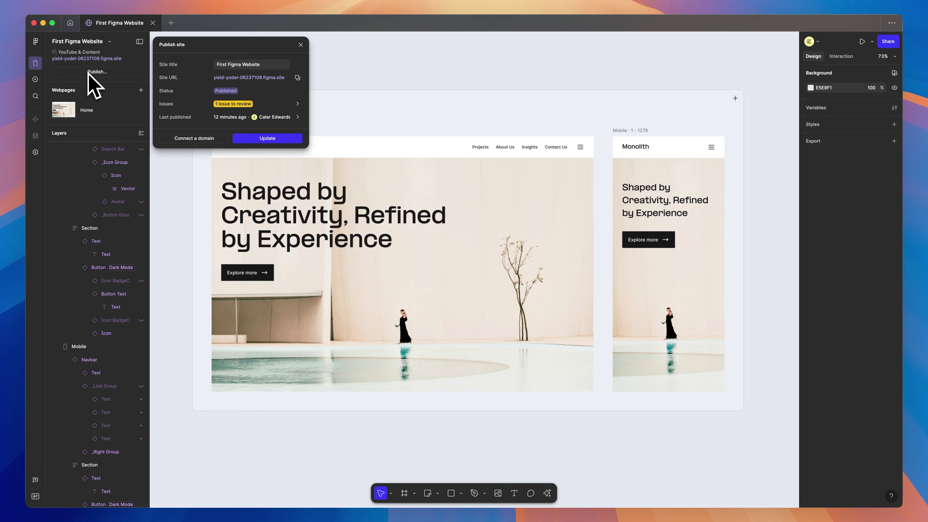
pyautogui.click(276, 142)
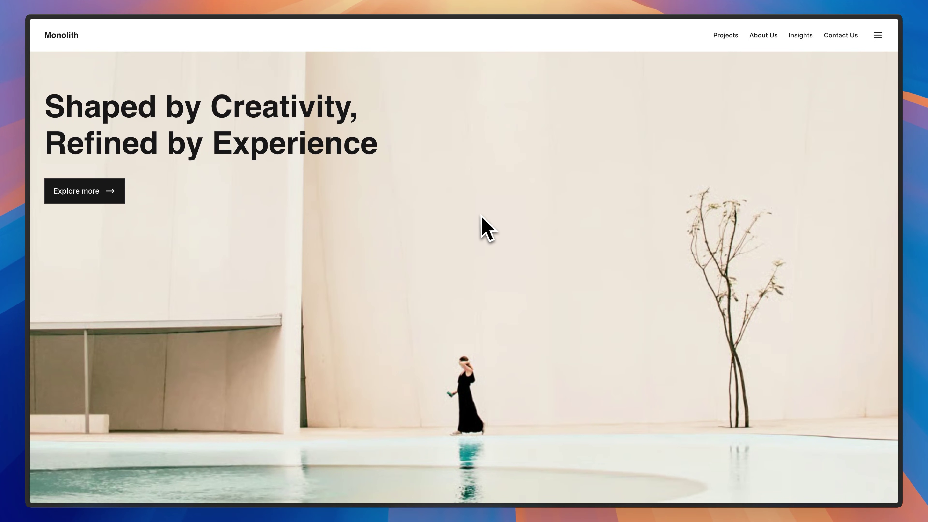
# View the published page's source in Chrome, scroll through it, then close the source window
pyautogui.rightClick(472, 216)
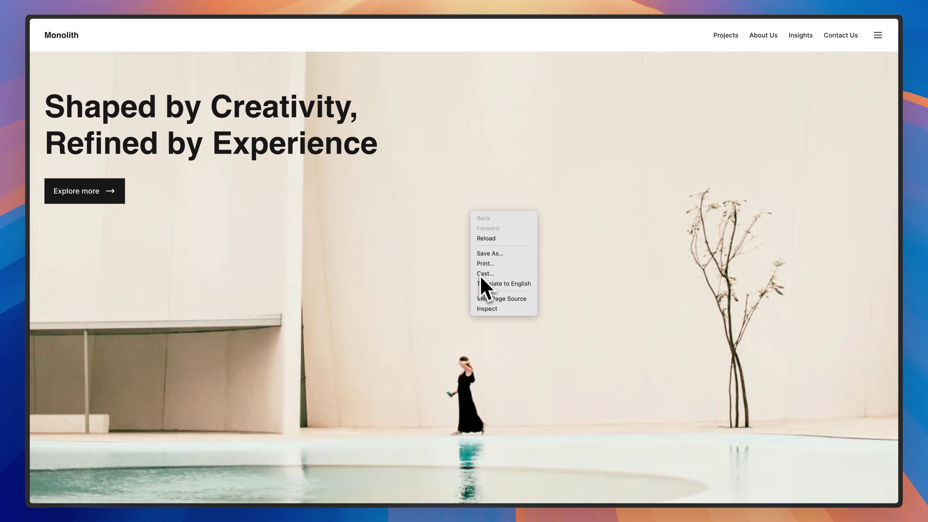
pyautogui.click(498, 300)
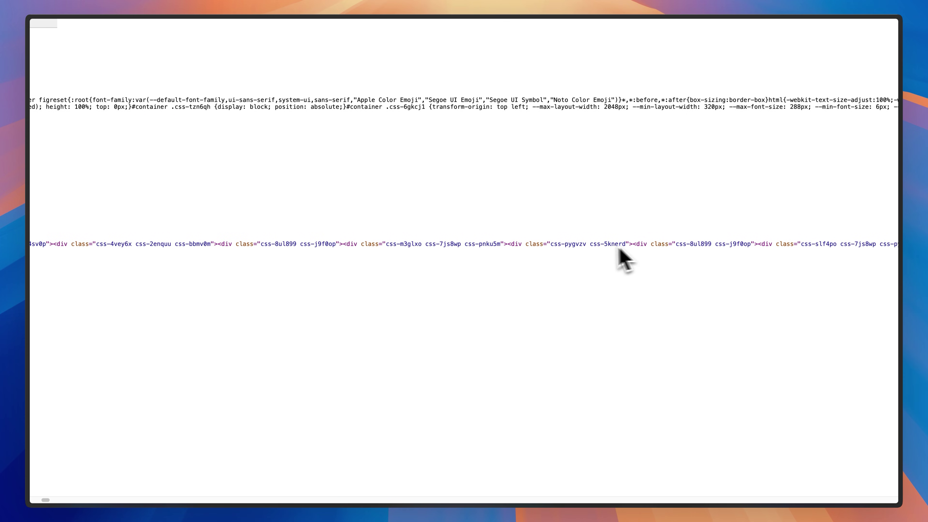
pyautogui.hscroll(-20, 450, 252)
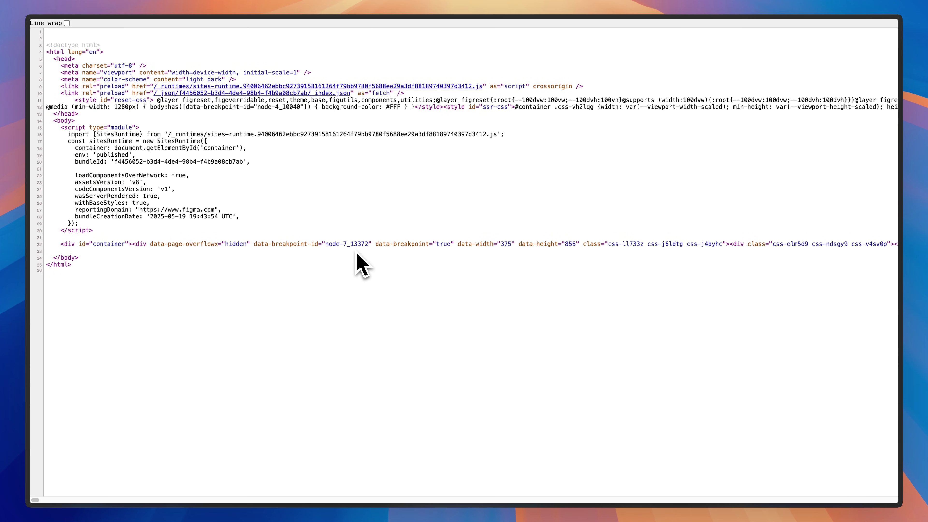
pyautogui.press('super+w')
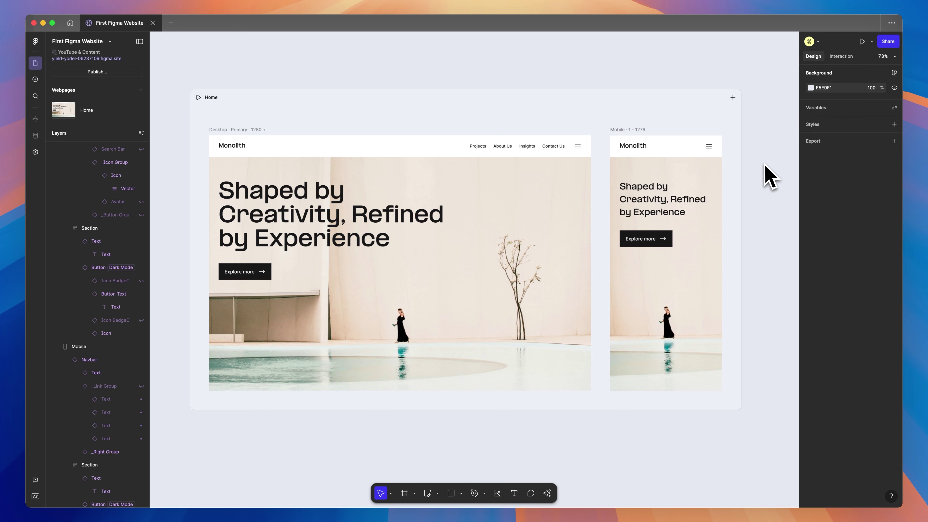
pyautogui.hscroll(-2, 765, 165)
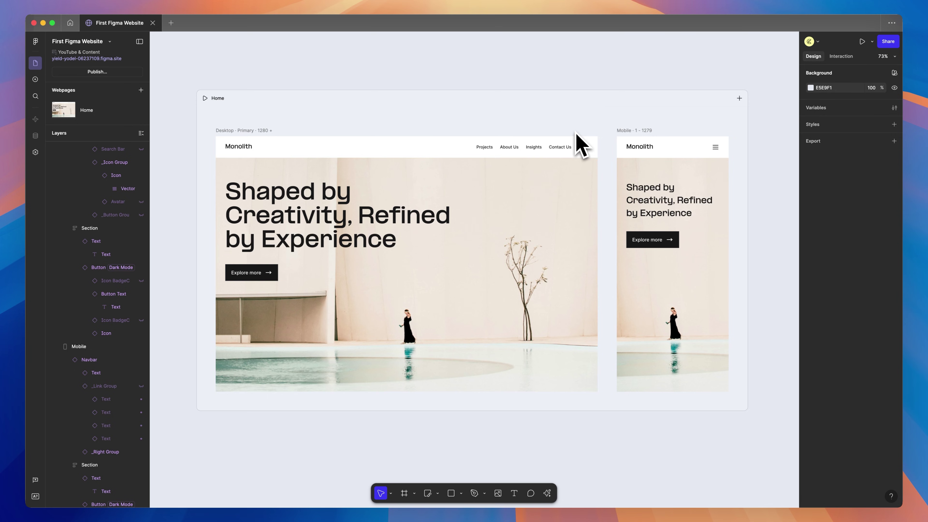
pyautogui.hscroll(3, 593, 139)
pyautogui.click(275, 229)
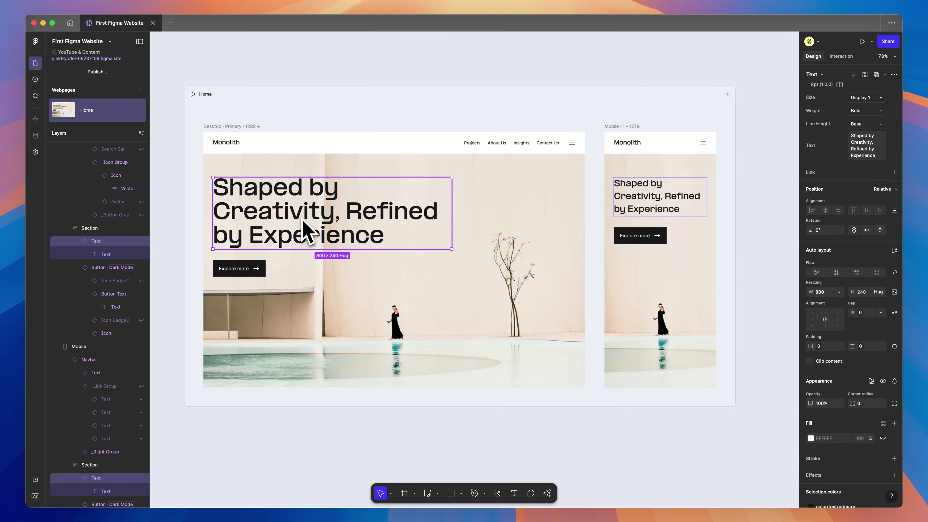
pyautogui.hscroll(-3, 752, 222)
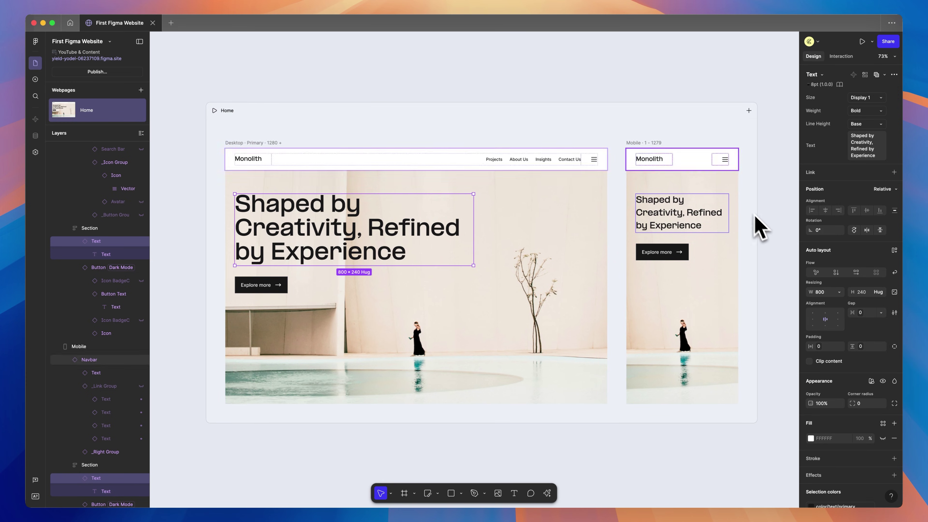
pyautogui.click(576, 94)
pyautogui.hscroll(2, 574, 94)
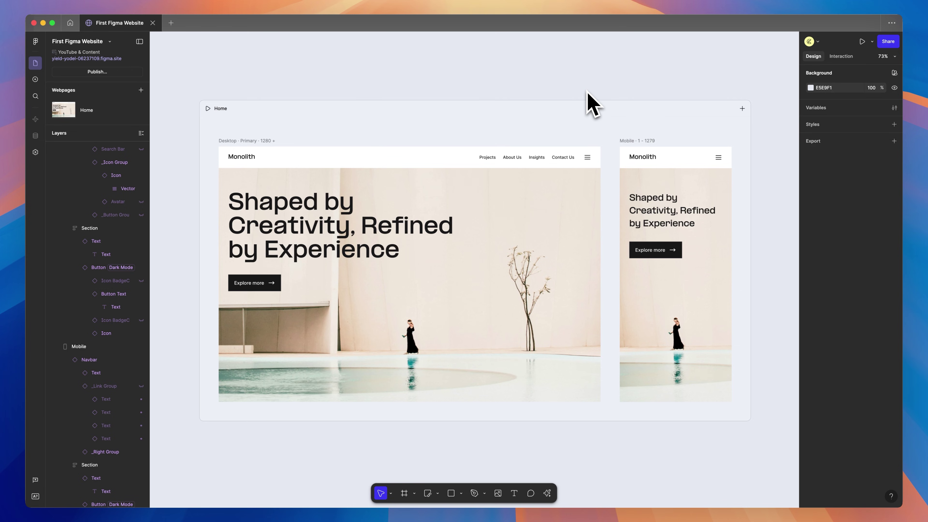
pyautogui.hscroll(1, 617, 137)
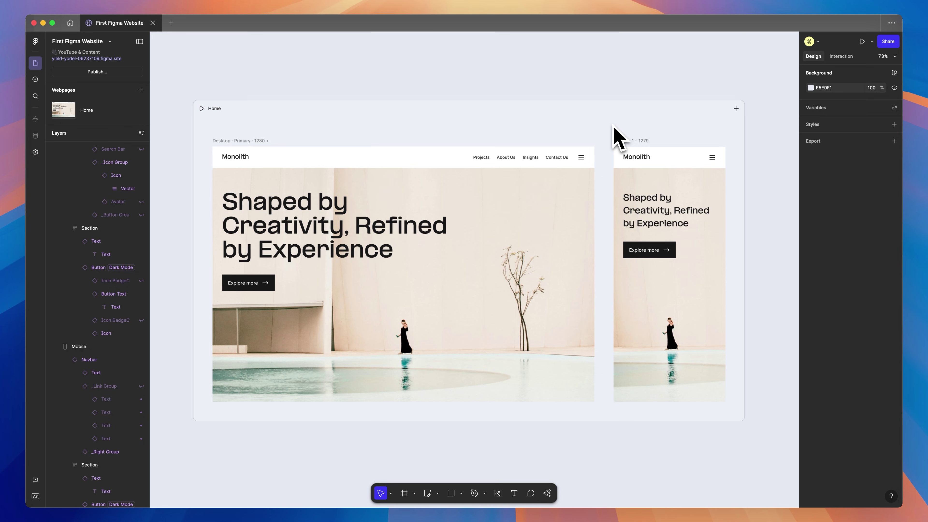
pyautogui.hscroll(-1, 609, 129)
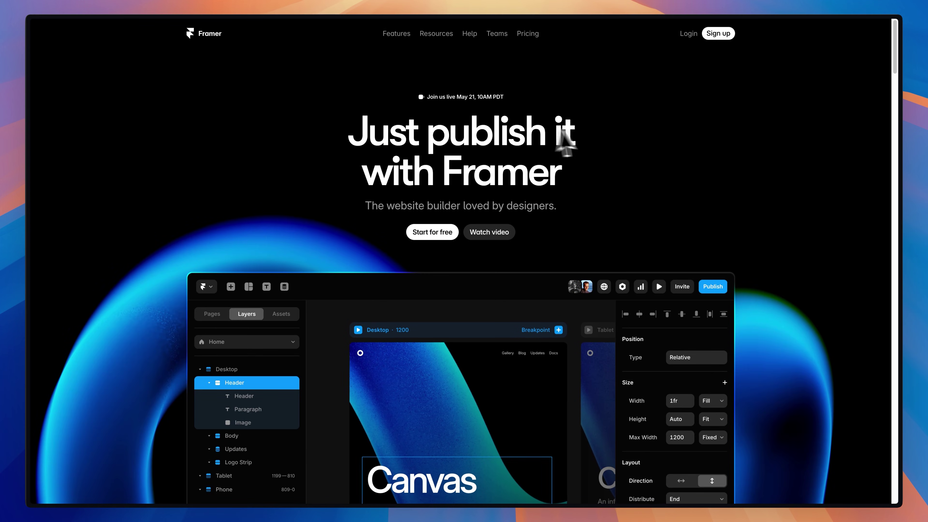
pyautogui.scroll(-4, 712, 150)
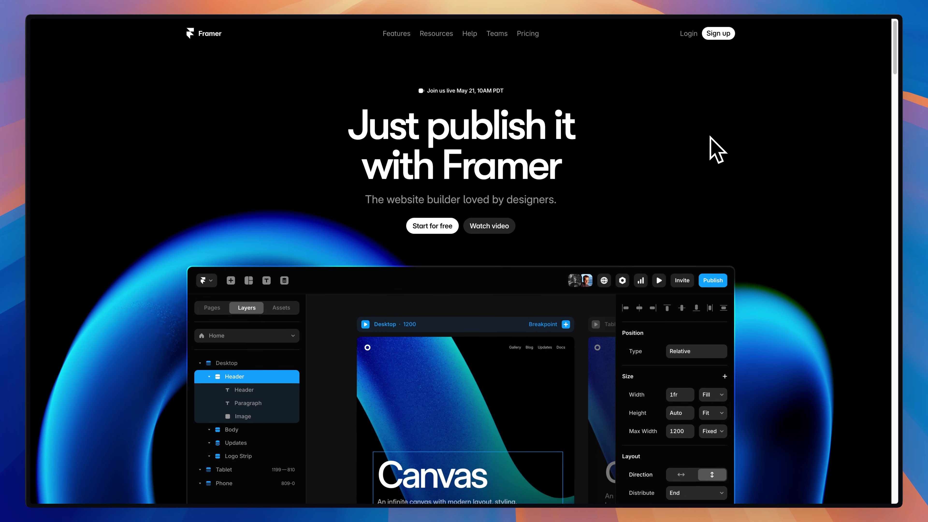
pyautogui.scroll(-3, 718, 147)
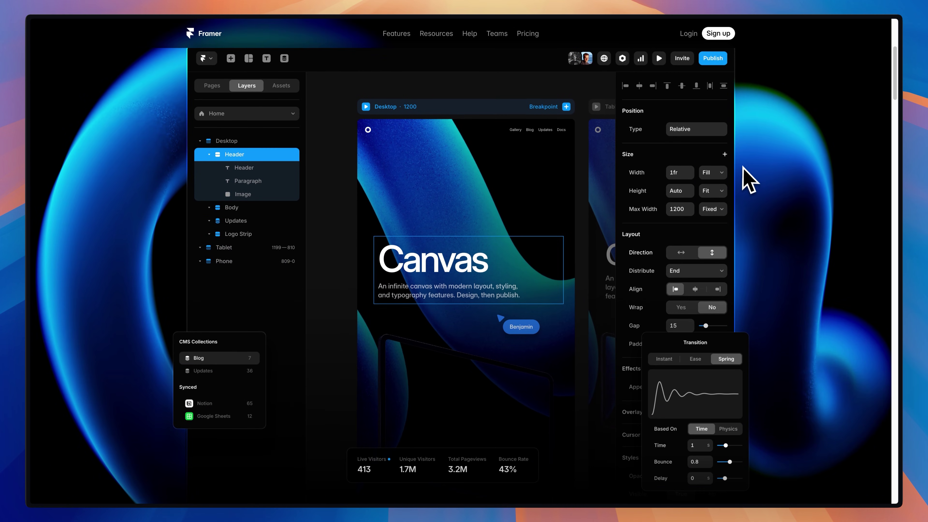
pyautogui.scroll(-1, 754, 188)
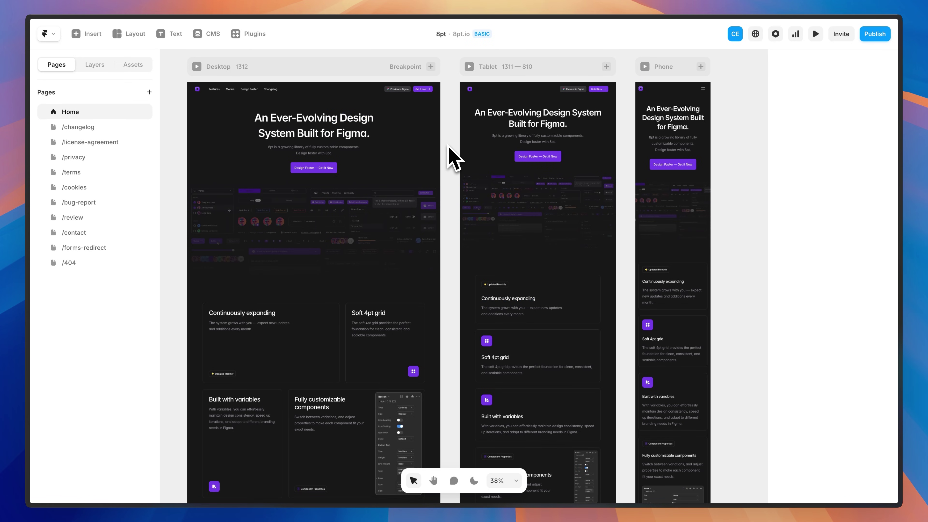
# Draw a 1018×630 frame inside the Desktop page and give it a grey fill
pyautogui.scroll(-1, 453, 157)
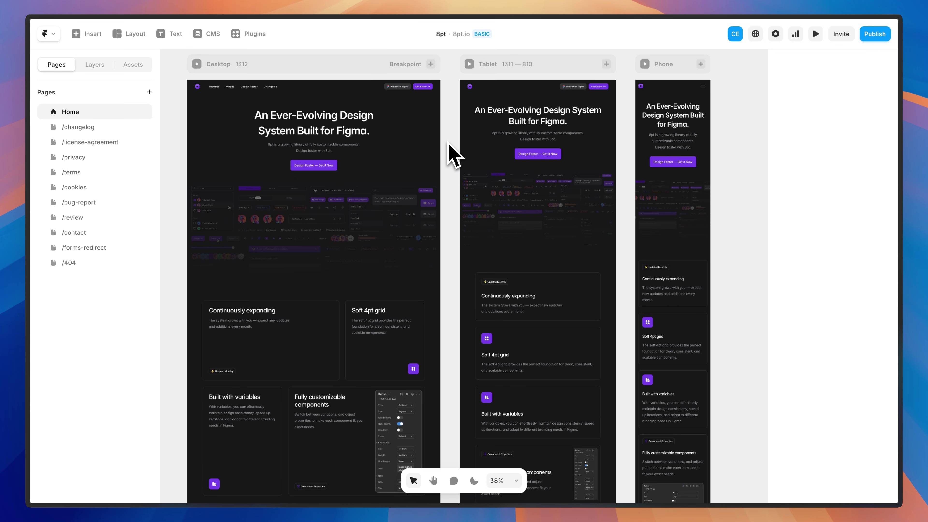
pyautogui.hscroll(-3, 453, 161)
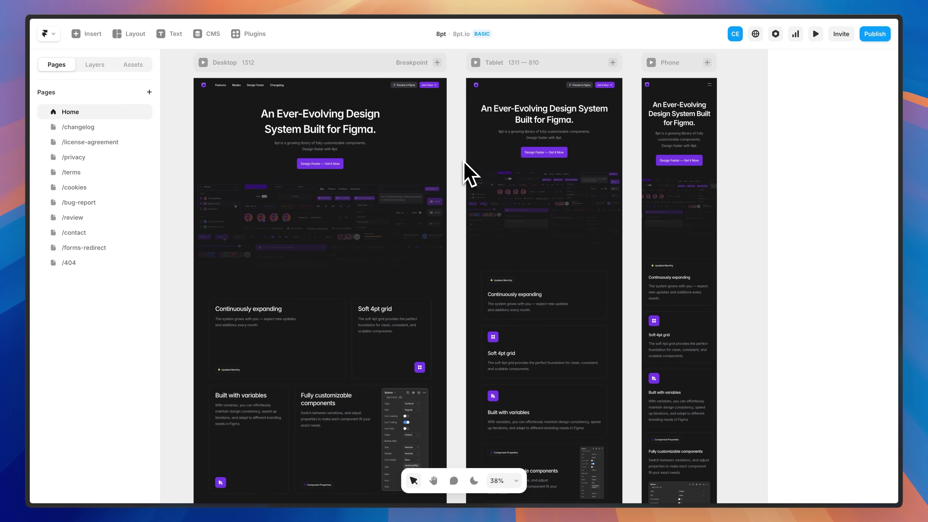
pyautogui.hscroll(-2, 471, 172)
pyautogui.hscroll(-1, 474, 161)
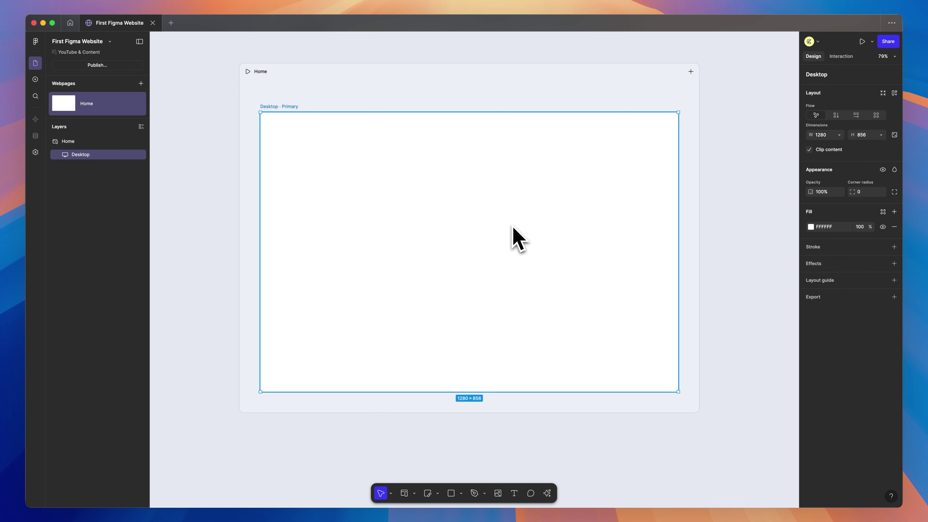
pyautogui.press('f')
pyautogui.moveTo(305, 143); pyautogui.dragTo(638, 348)
pyautogui.click(893, 365)
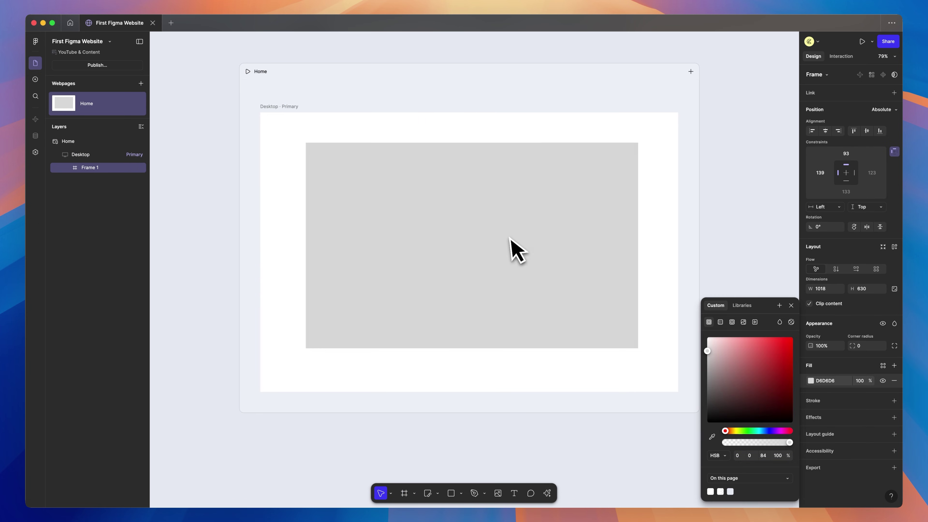
pyautogui.click(512, 248)
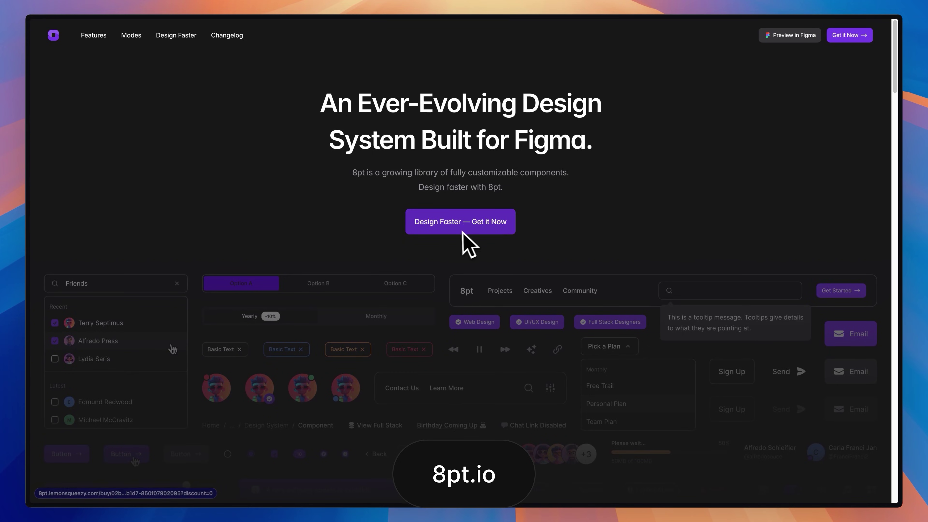